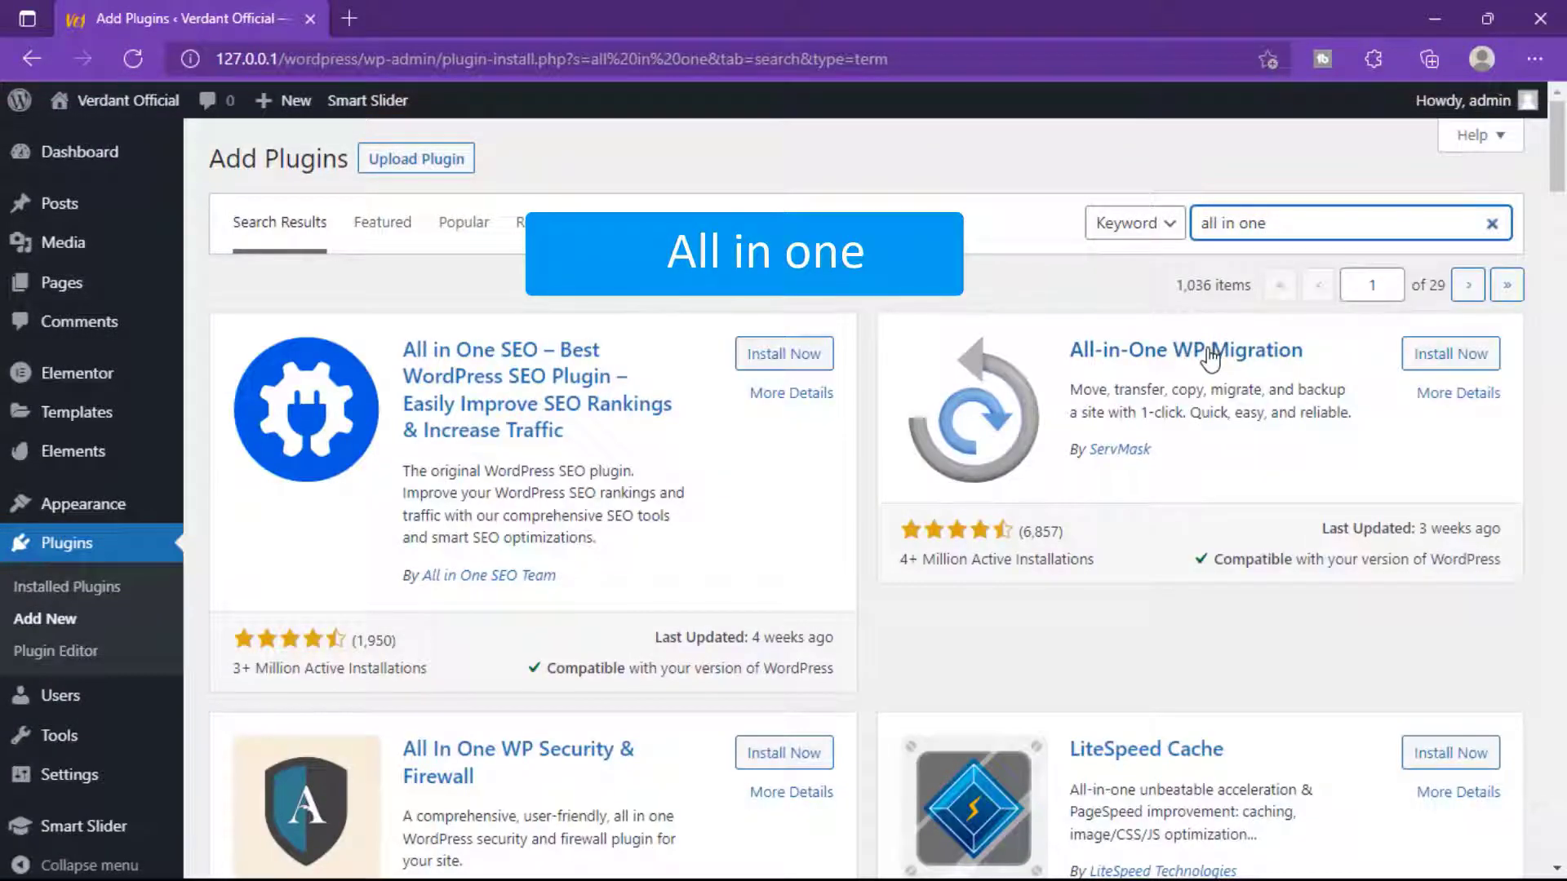
Install and activate the All-in-One WP Migration 7.51 plugin on the local WordPress site.
left_click(1432, 369)
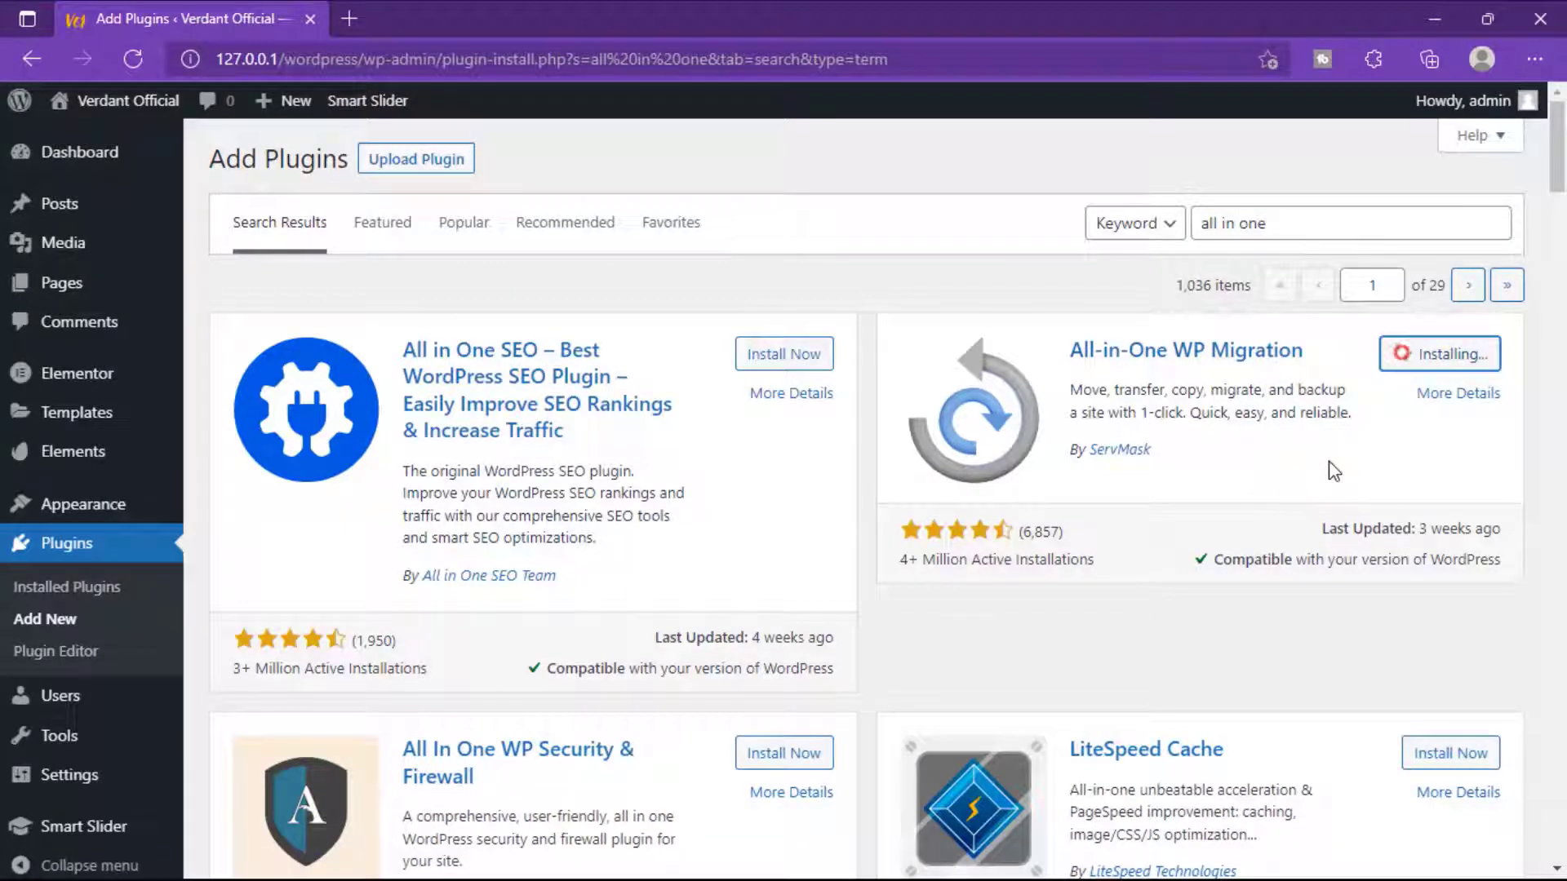
left_click(1433, 357)
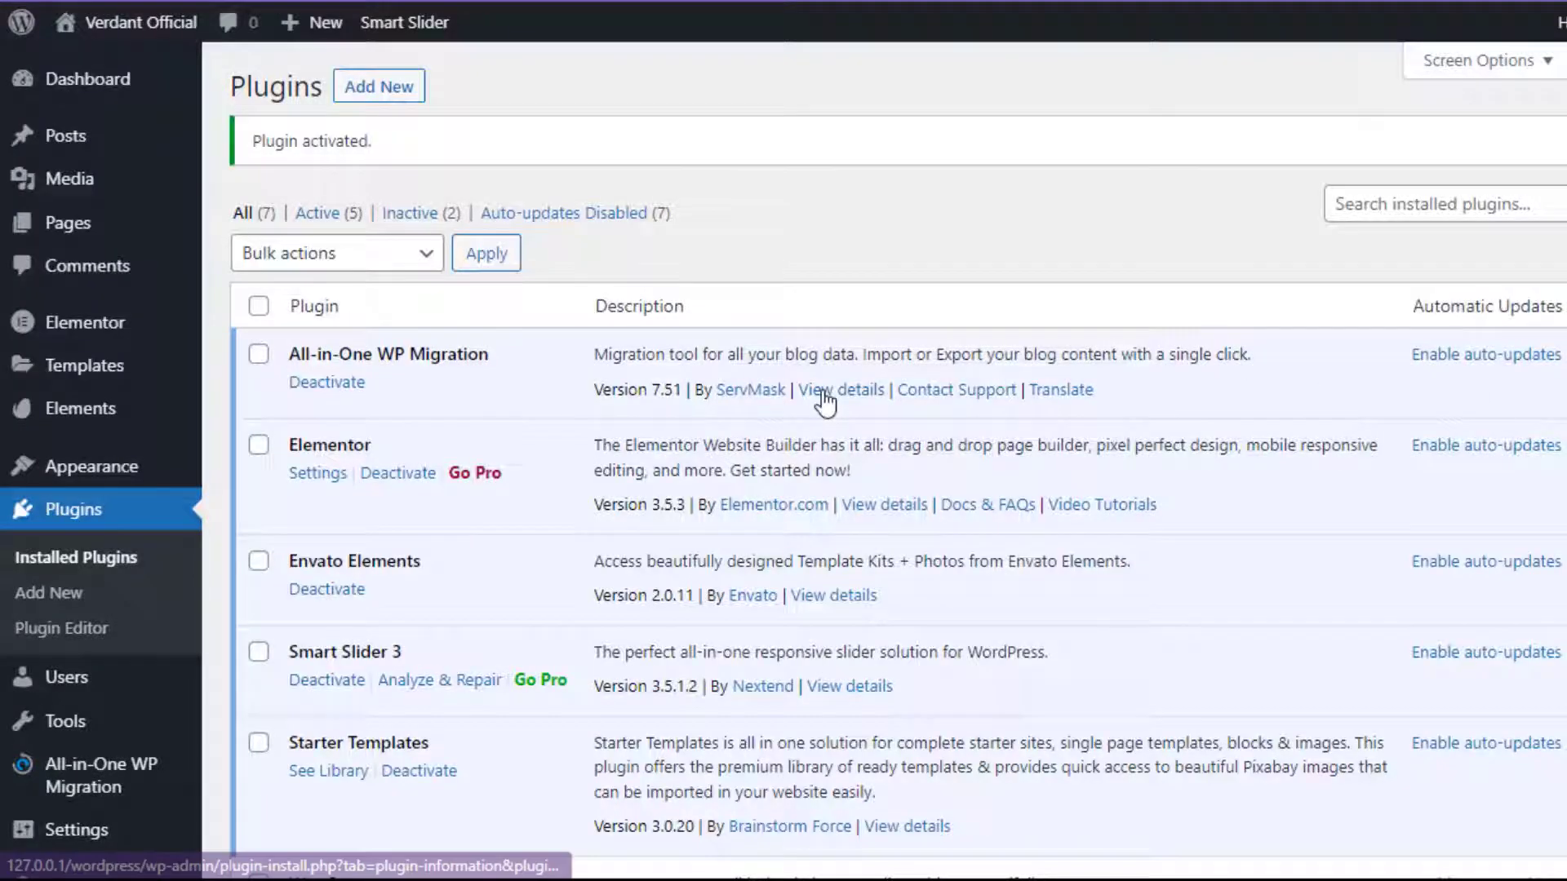
scroll(65, 709, "down", 3)
mouse_move(73, 702)
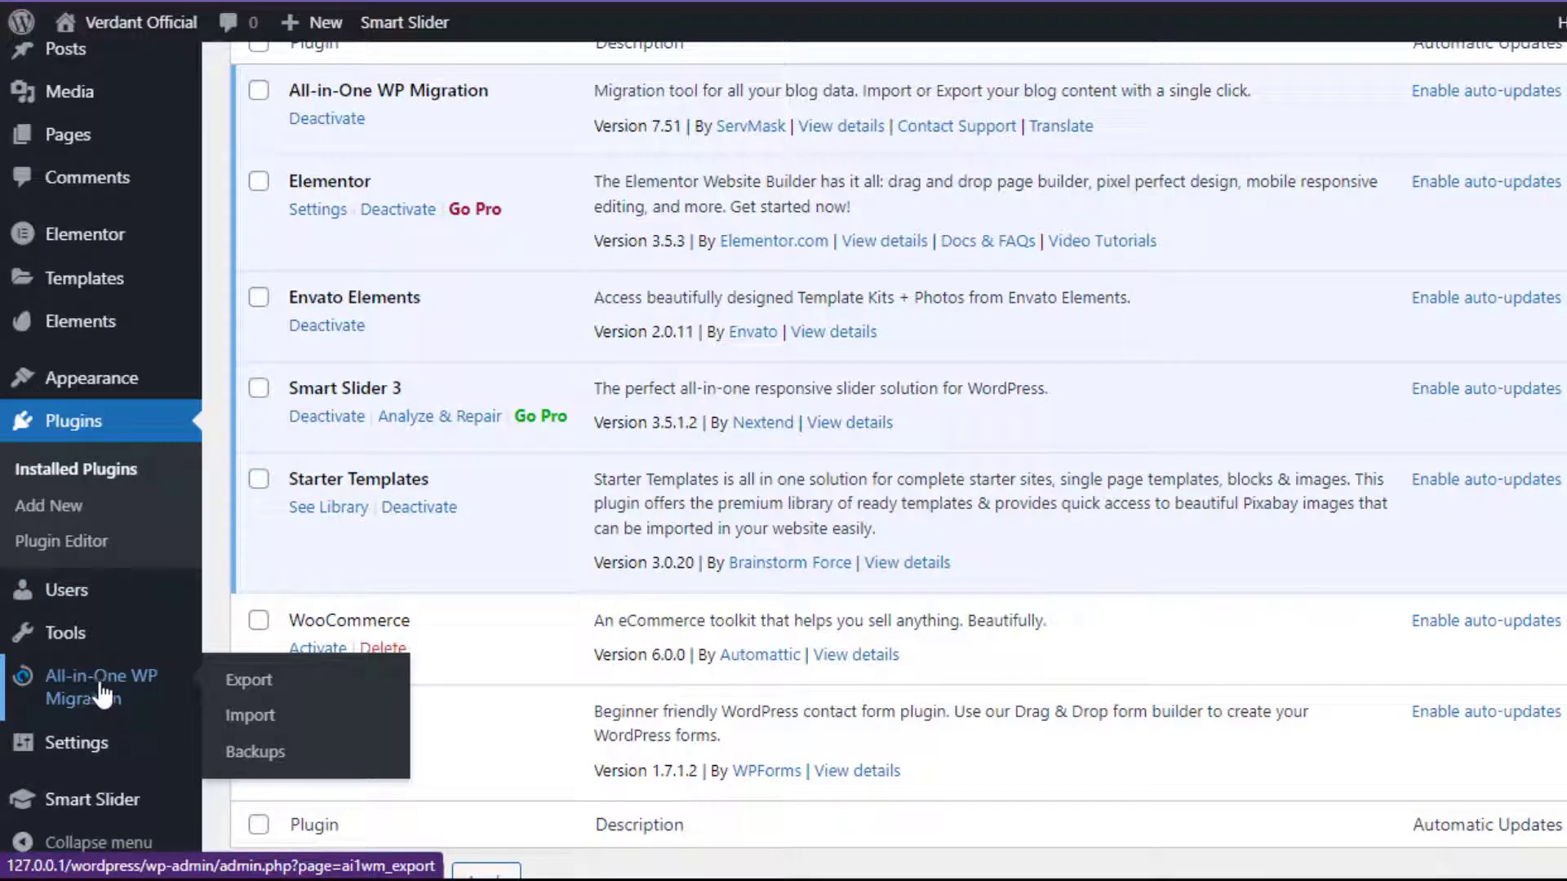
Export the local site with EXPORT TO > FILE and download the 148 MB .wpress backup.
left_click(261, 692)
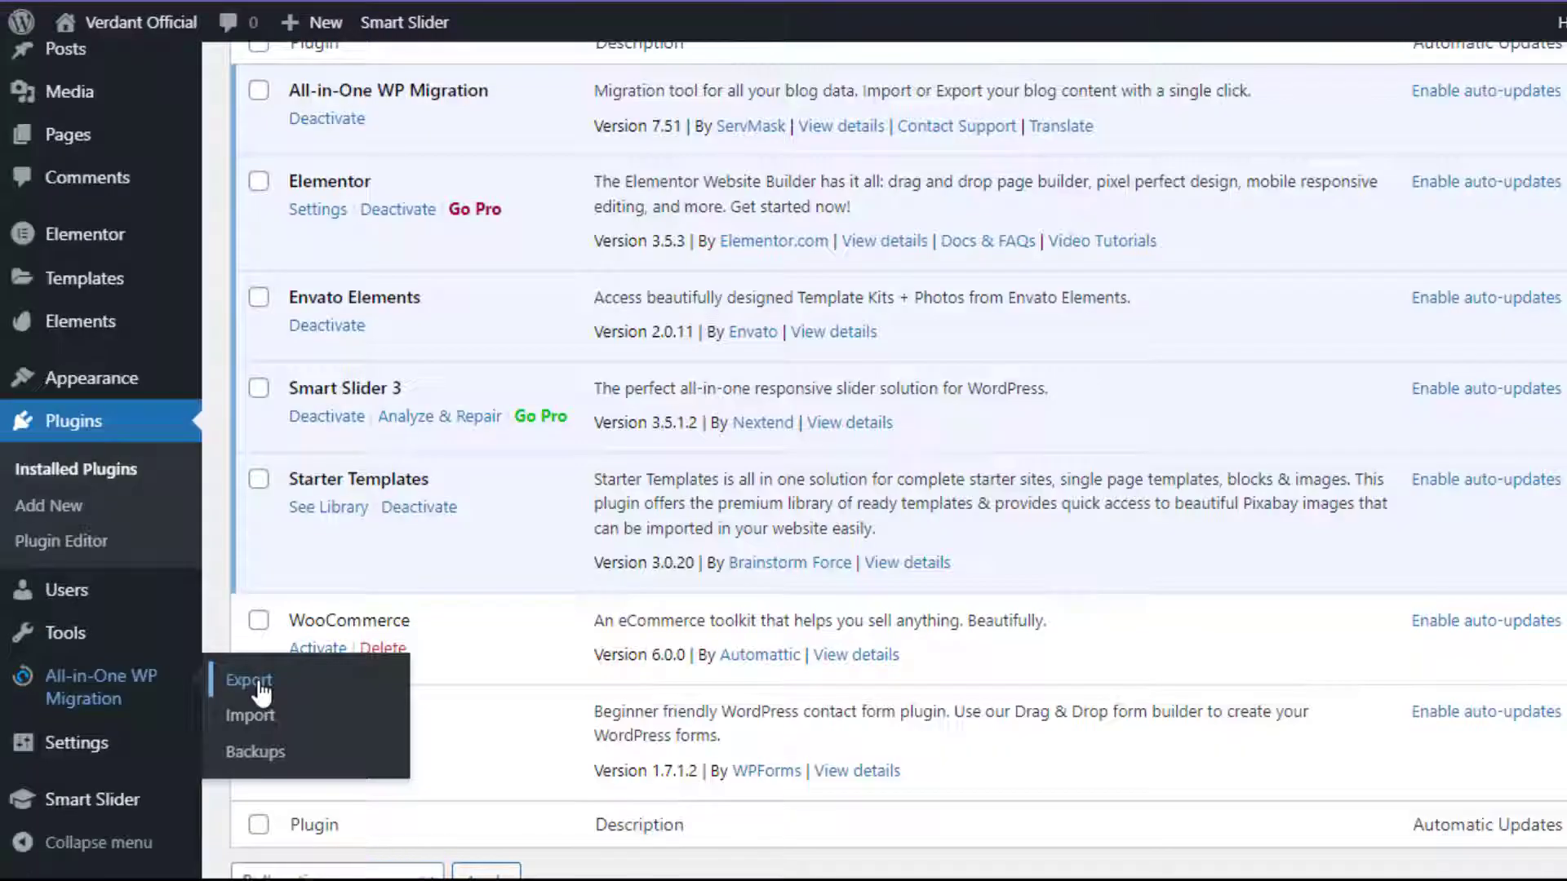
left_click(261, 692)
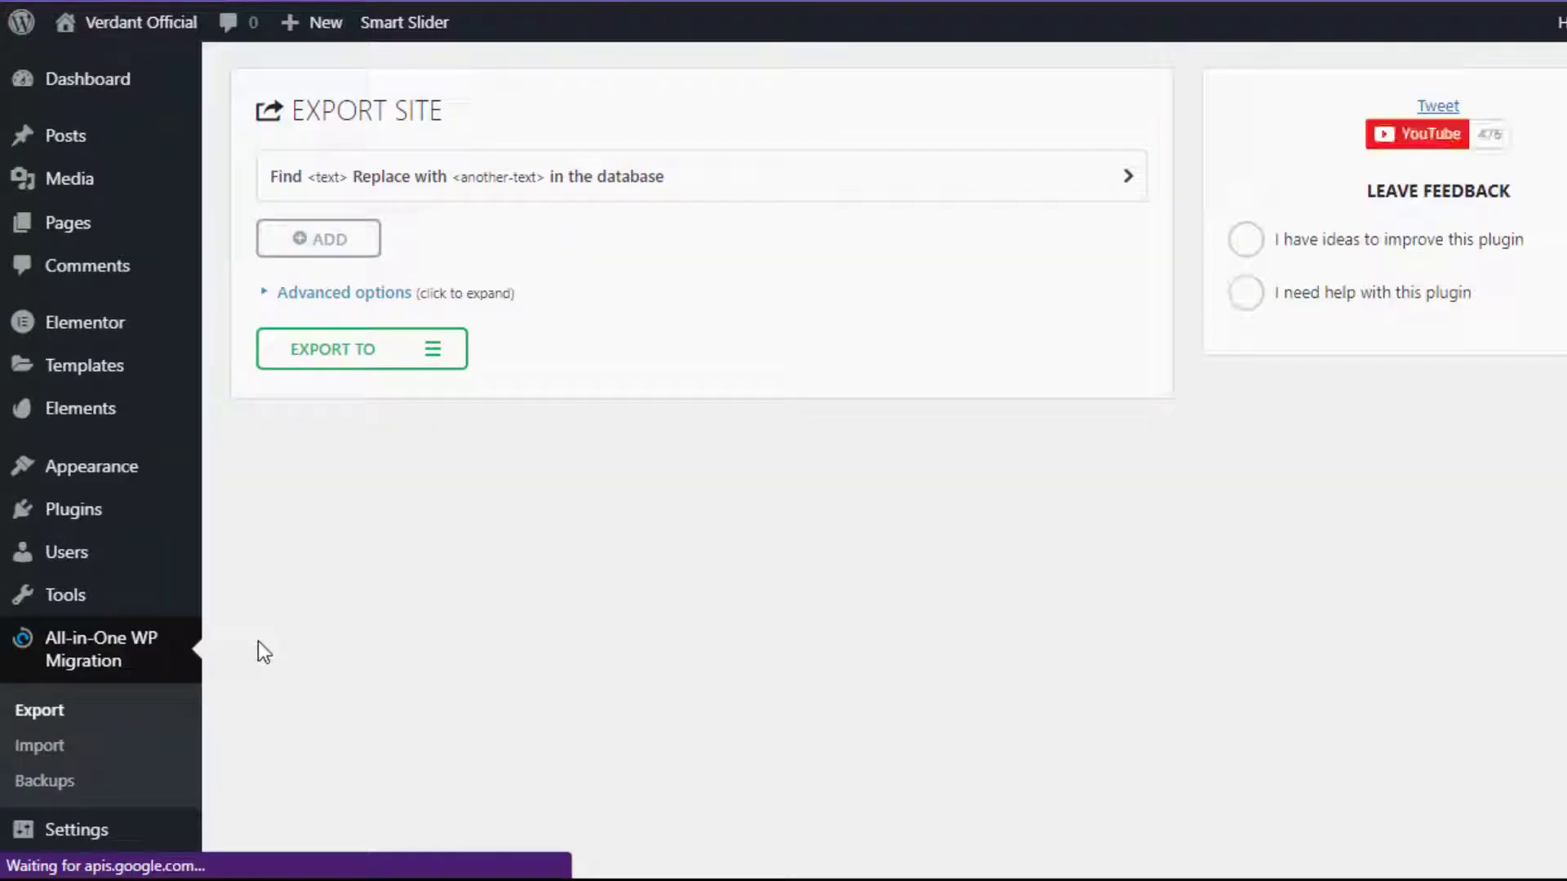
left_click(435, 359)
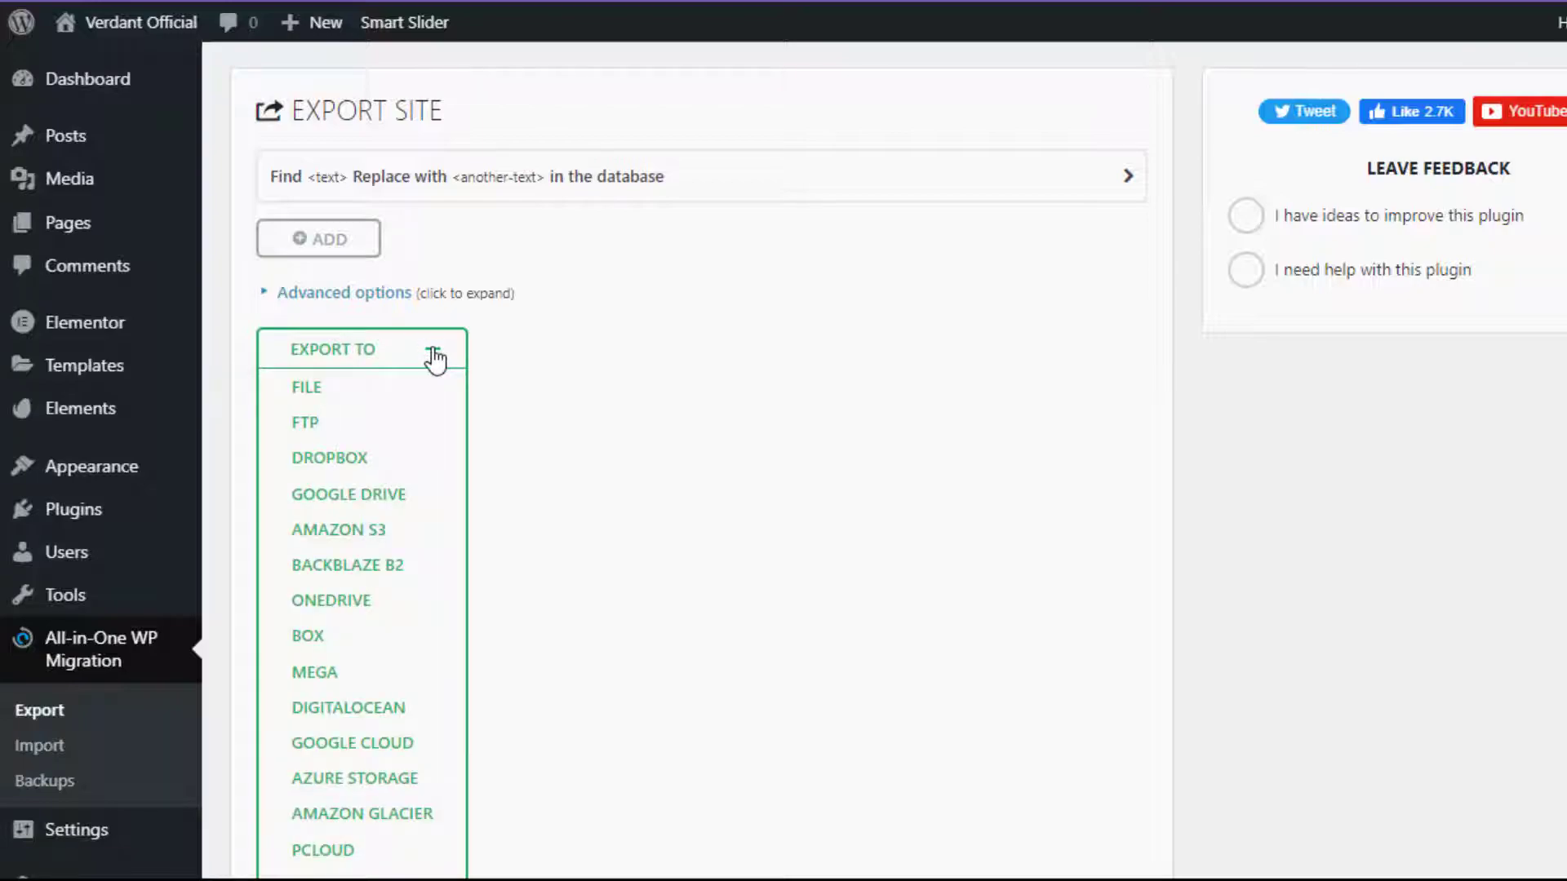
left_click(307, 391)
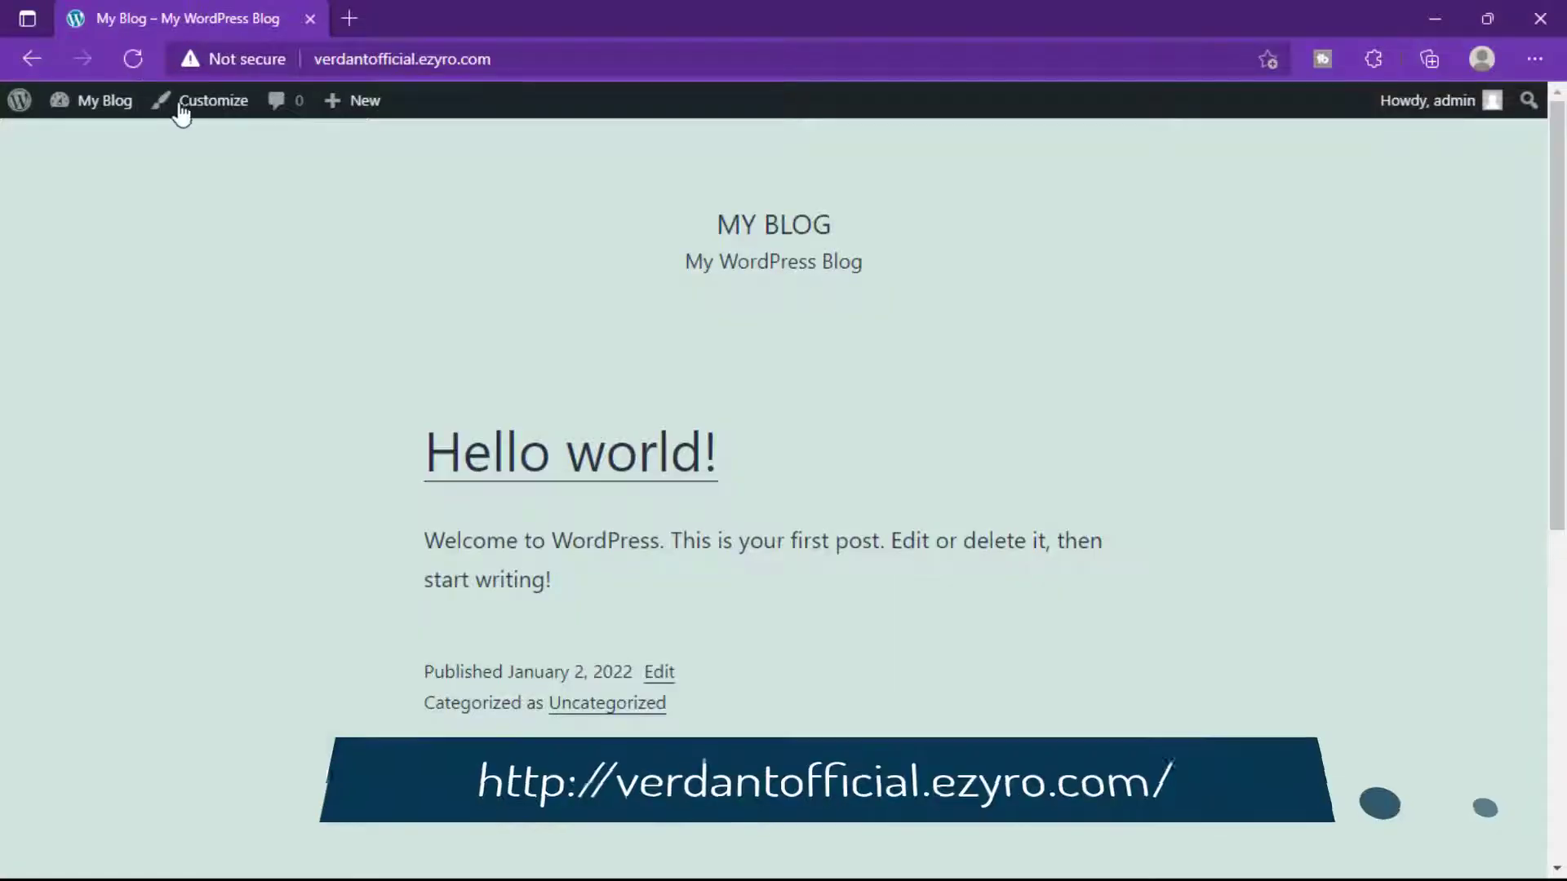
Scroll the live blog's Hello world! post, then go to the ezyro.com Dashboard via My Blog.
mouse_move(392, 137)
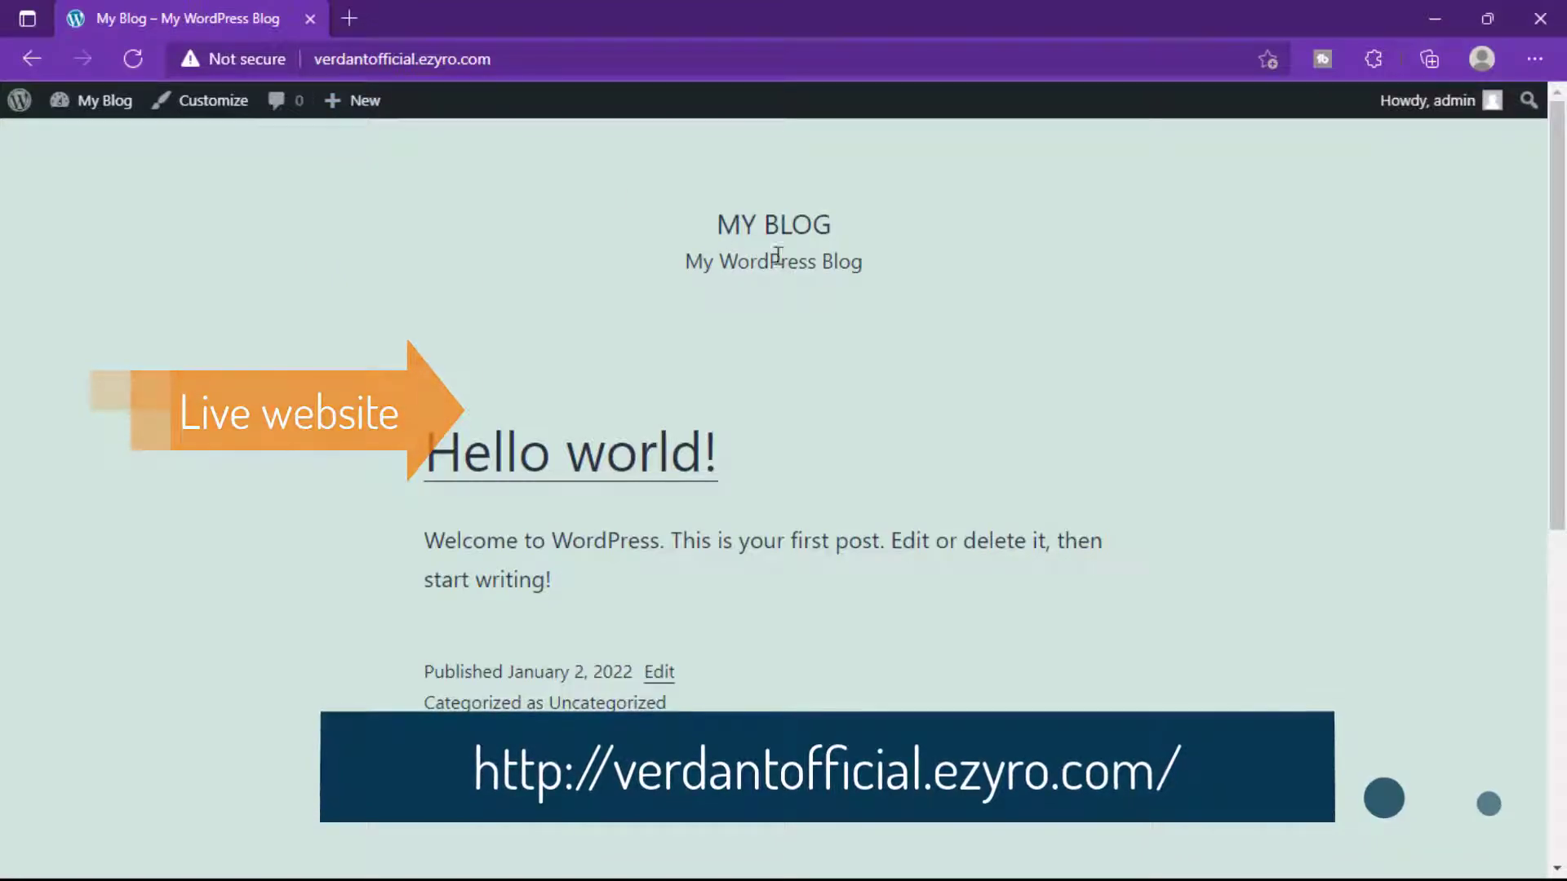
scroll(572, 445, "down", 8)
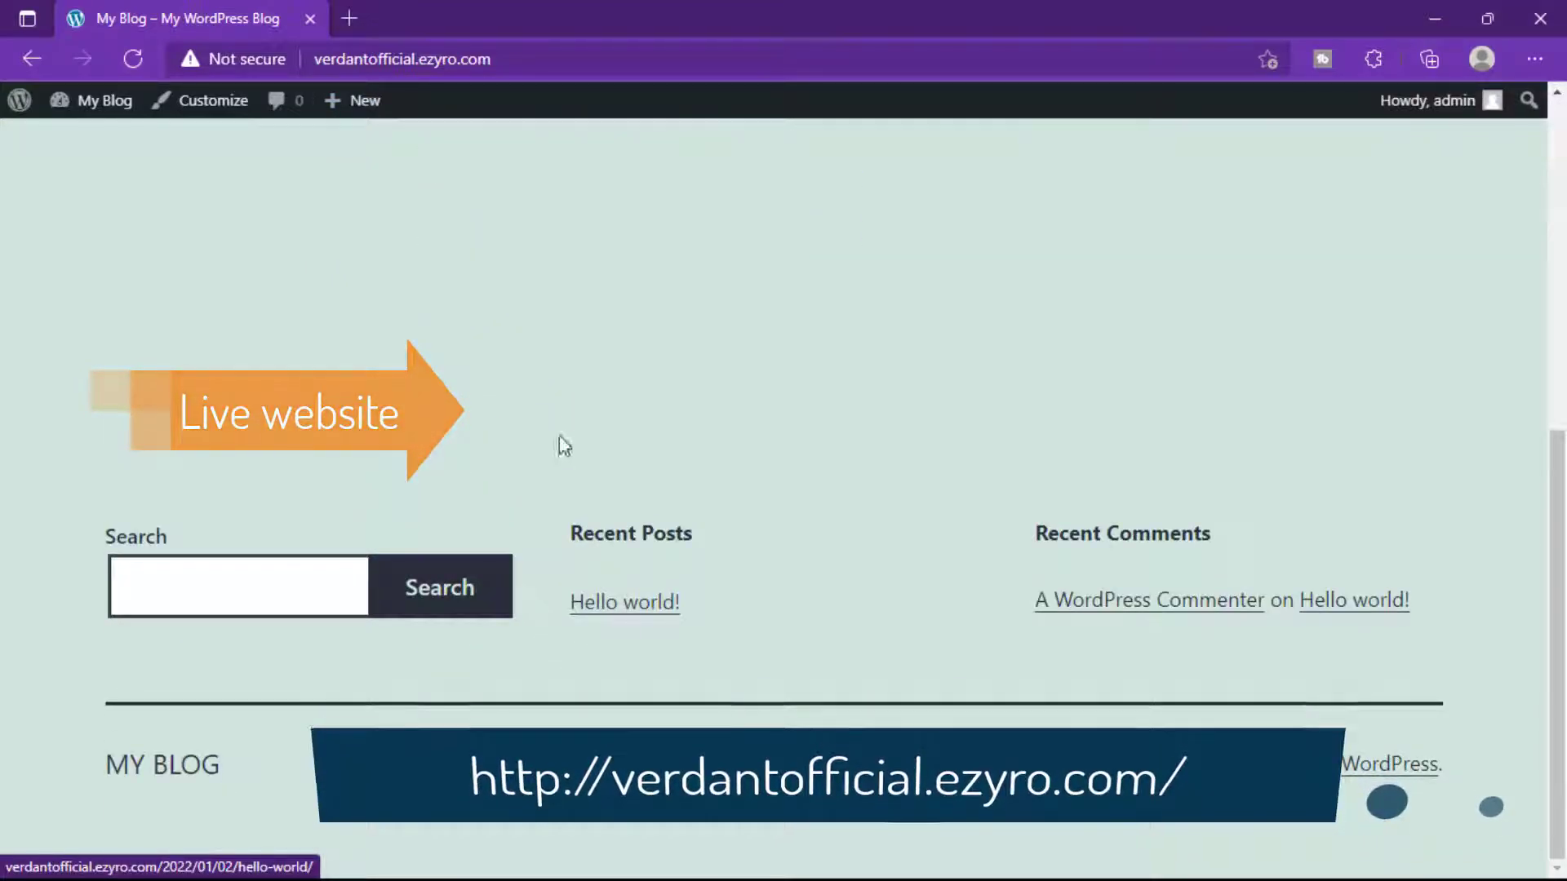
scroll(560, 444, "up", 8)
left_click(62, 119)
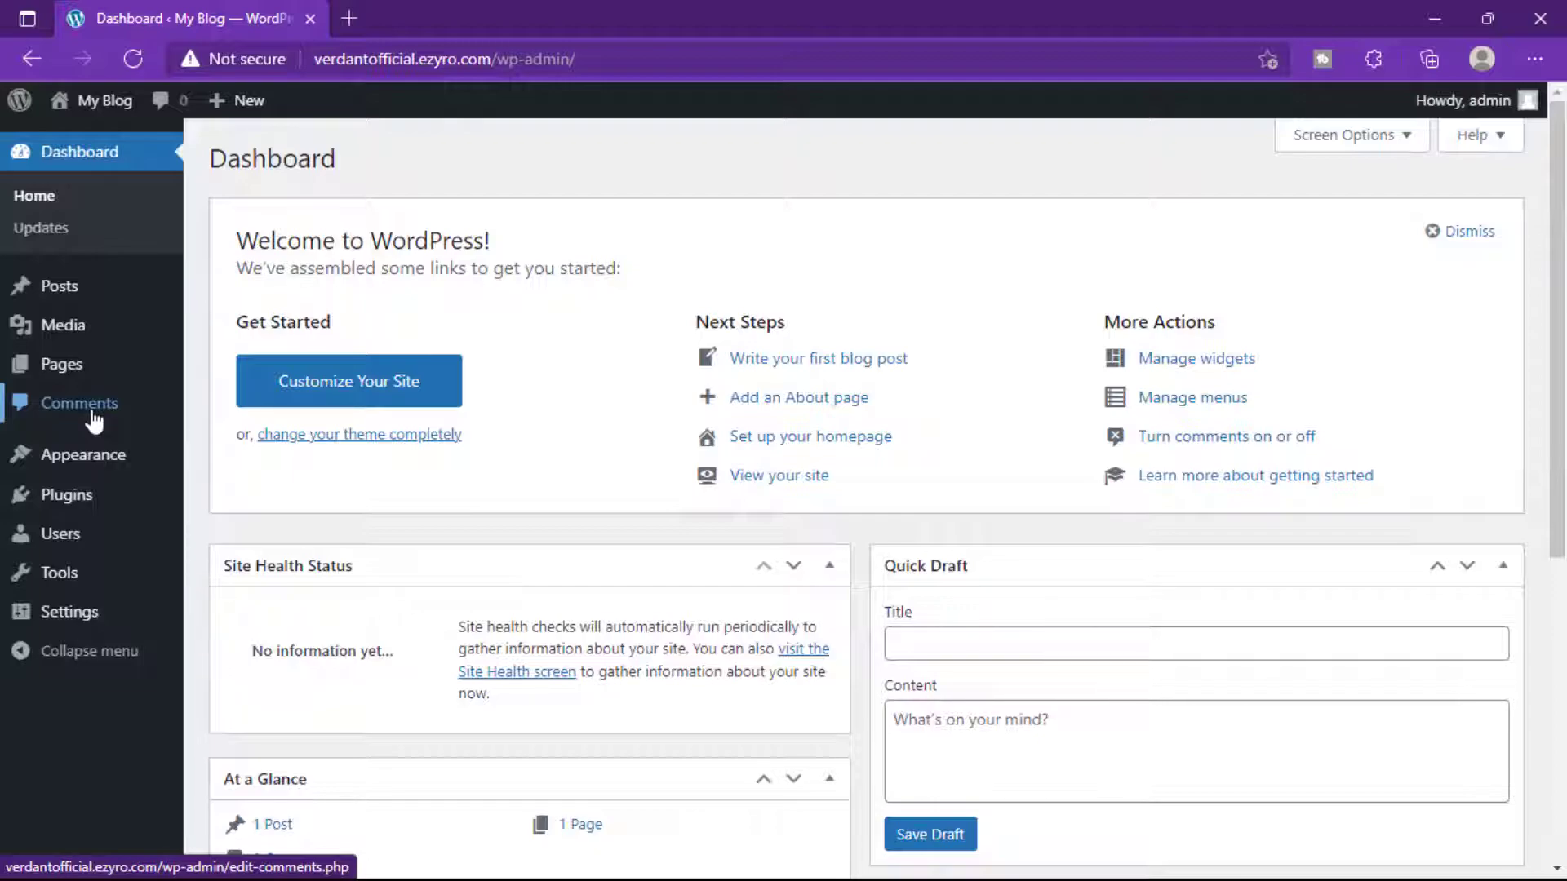
Search the plugin directory for 'all', then install and activate All-in-One WP Migration on the live site.
mouse_move(61, 511)
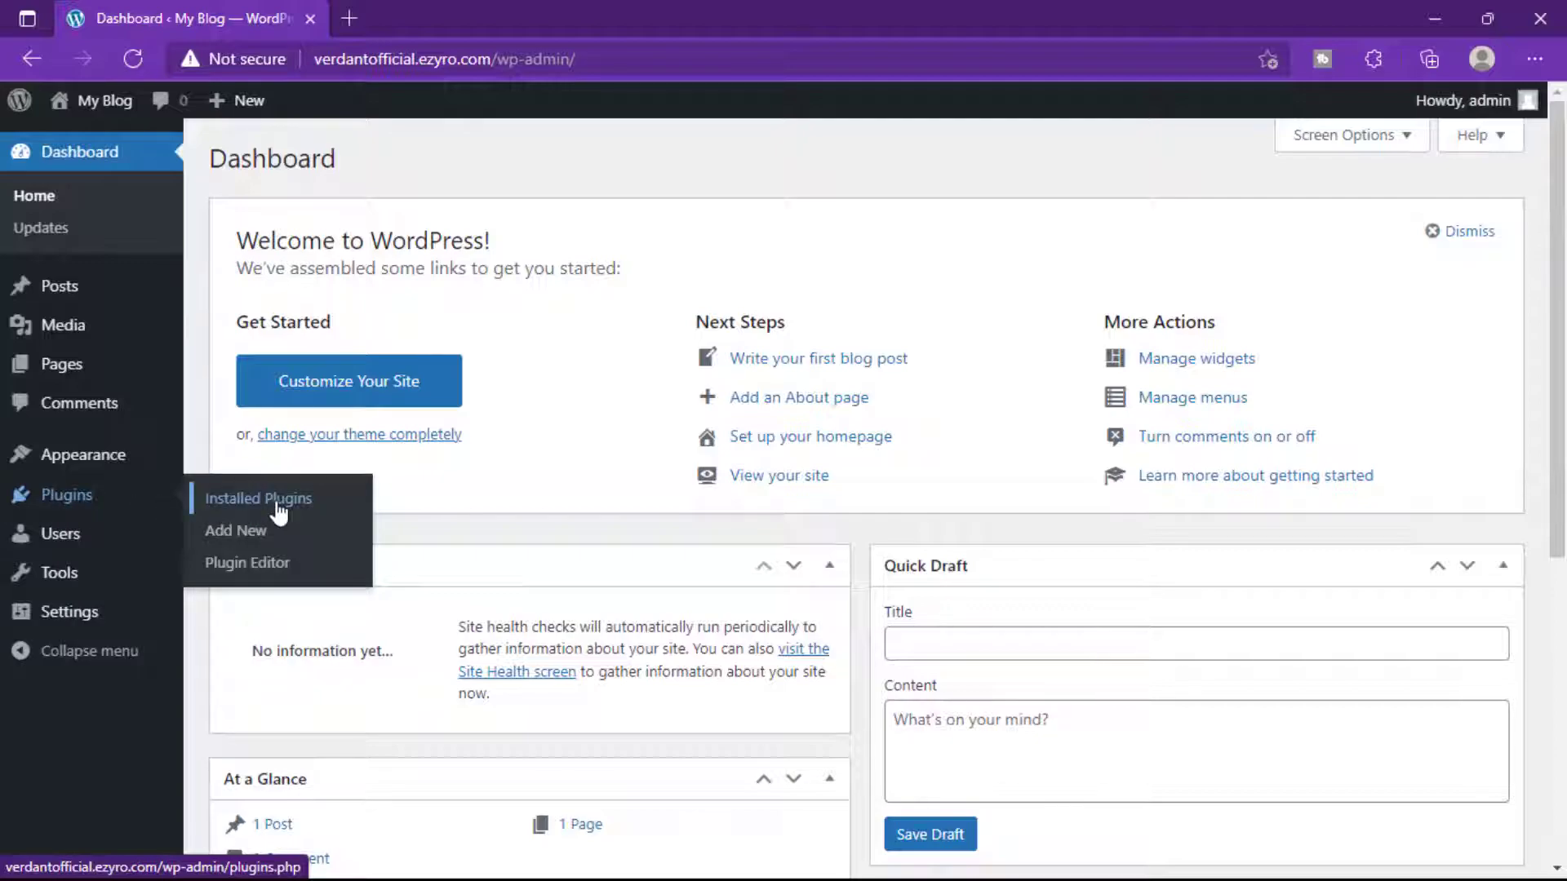
left_click(253, 539)
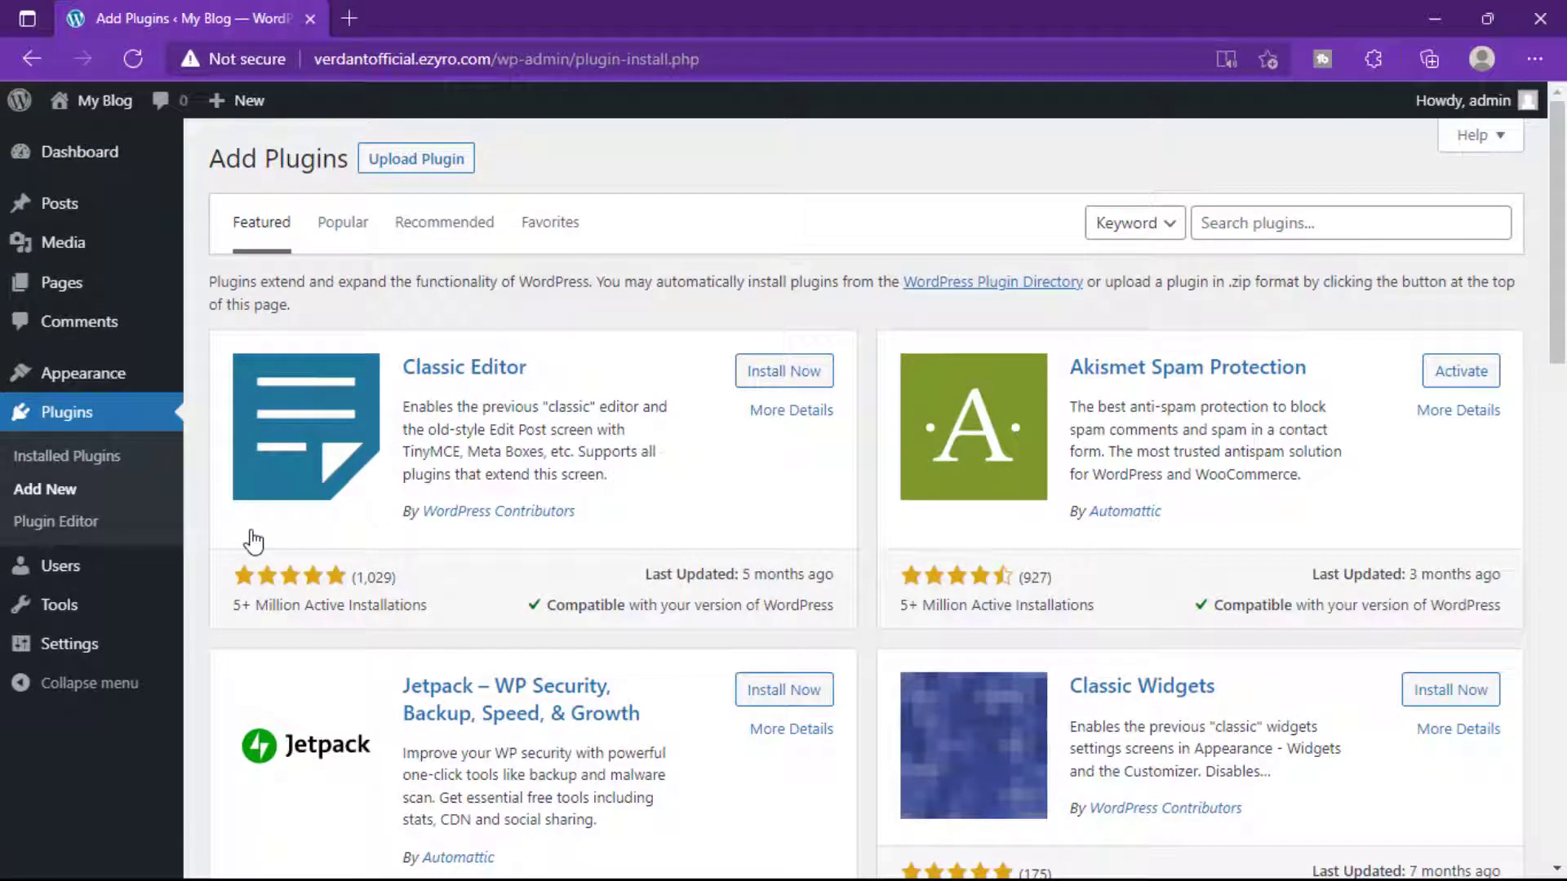
left_click(1226, 229)
type("all in one")
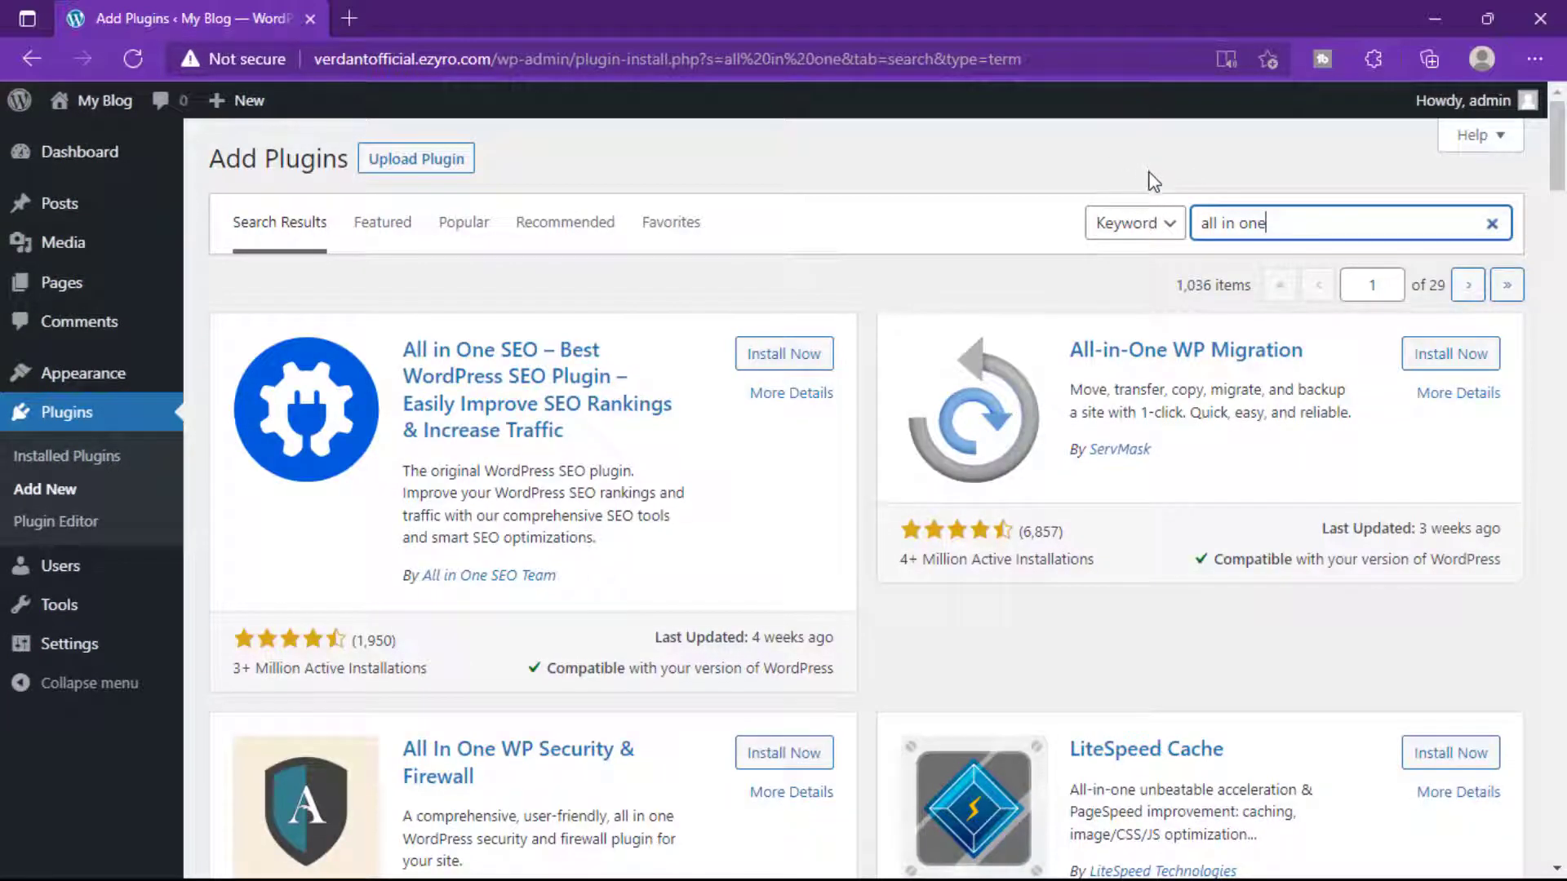
left_click(1440, 363)
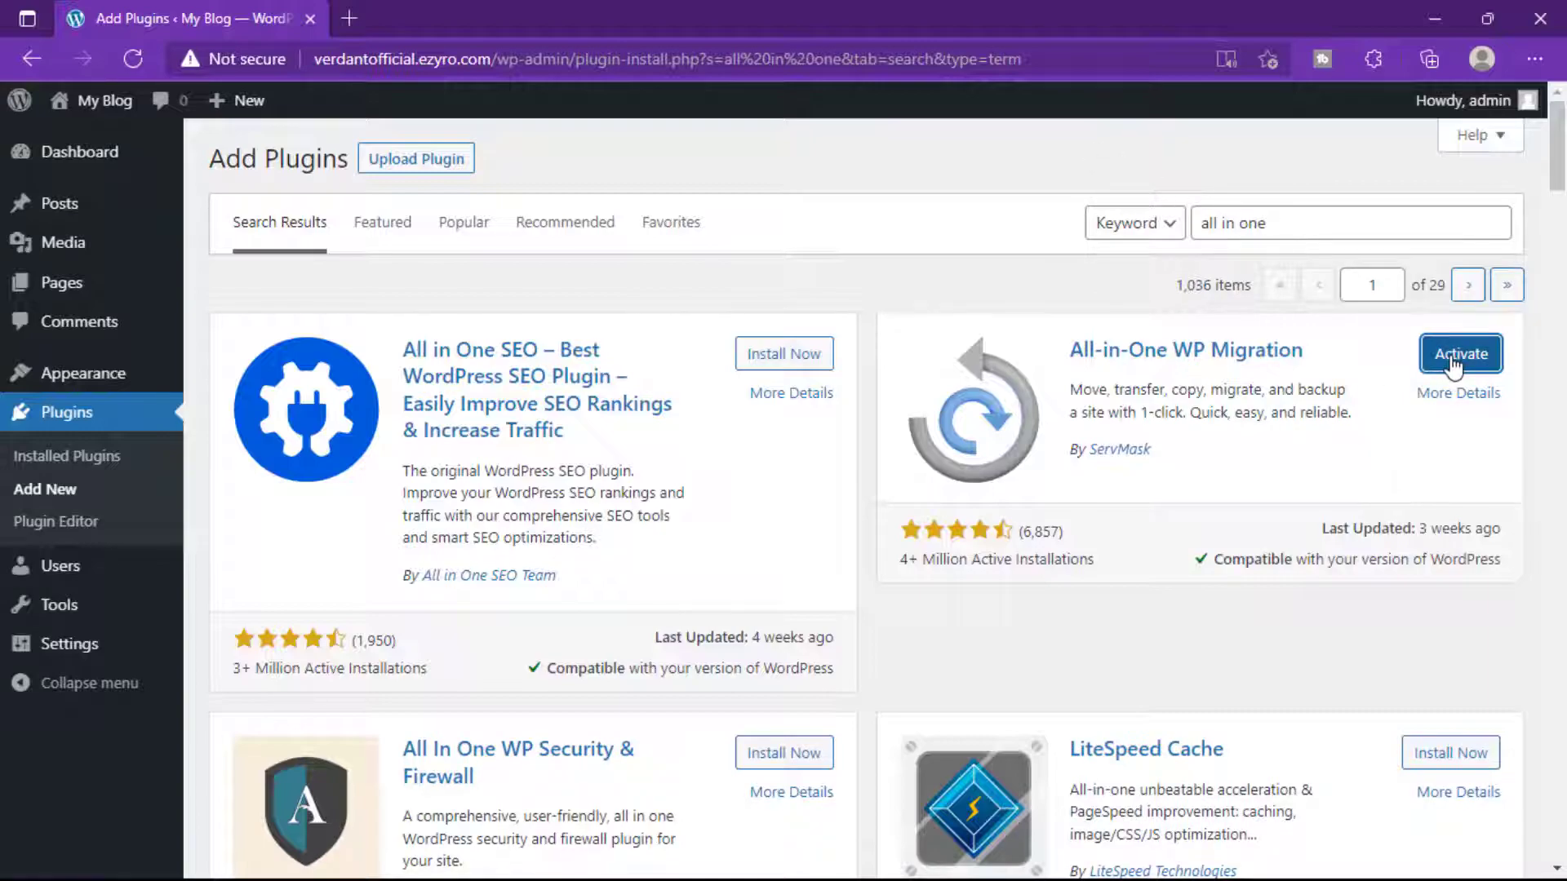
left_click(1452, 365)
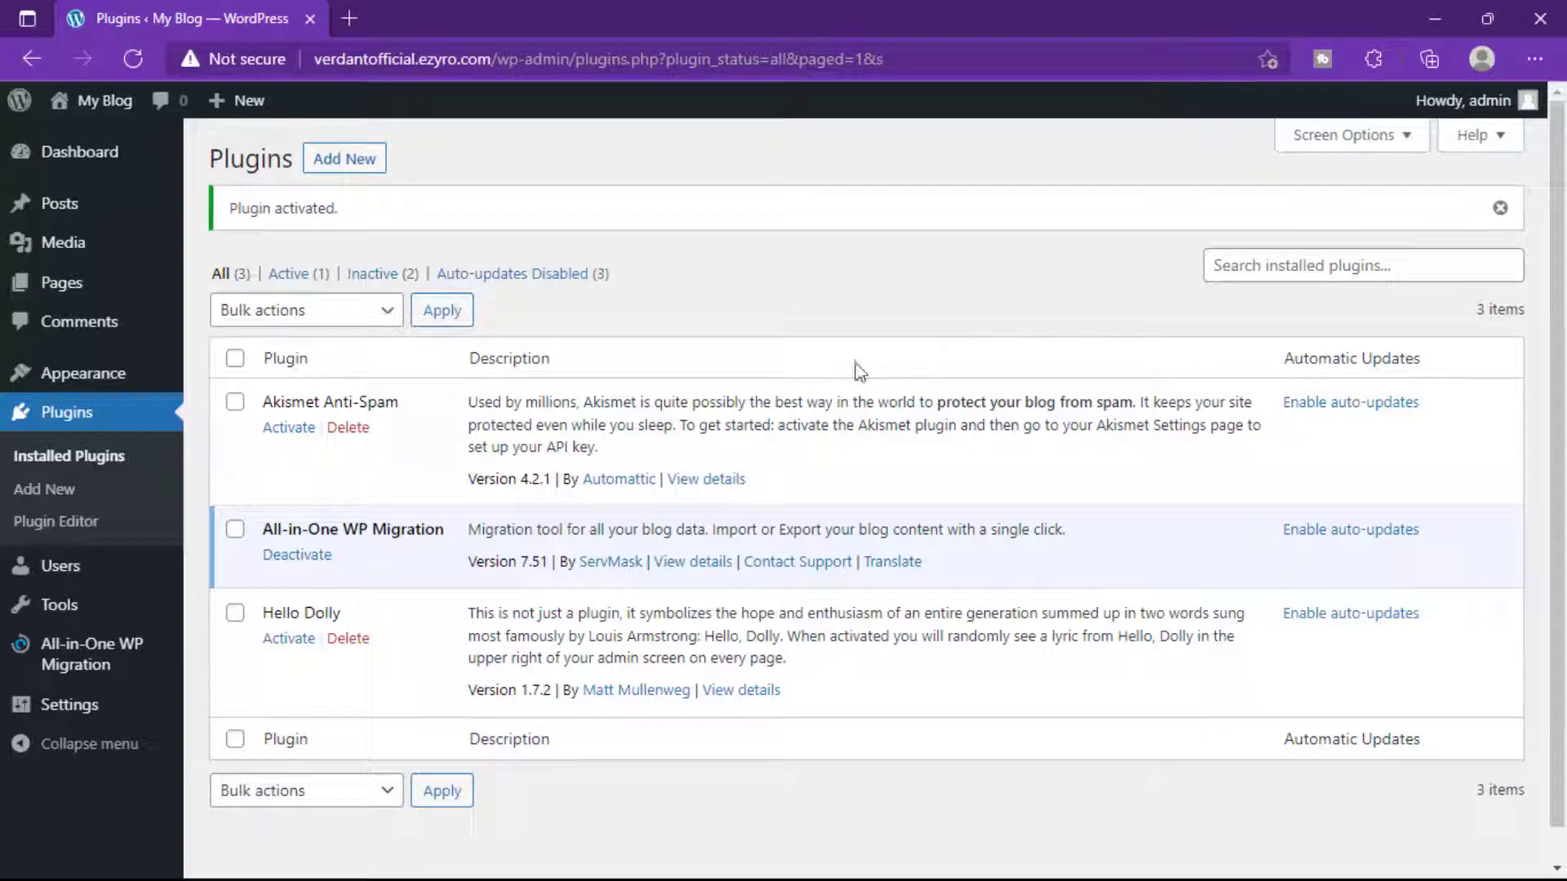
On the live site's Import page, drag the exported .wpress backup from Edge Downloads onto the drop zone.
left_click(82, 665)
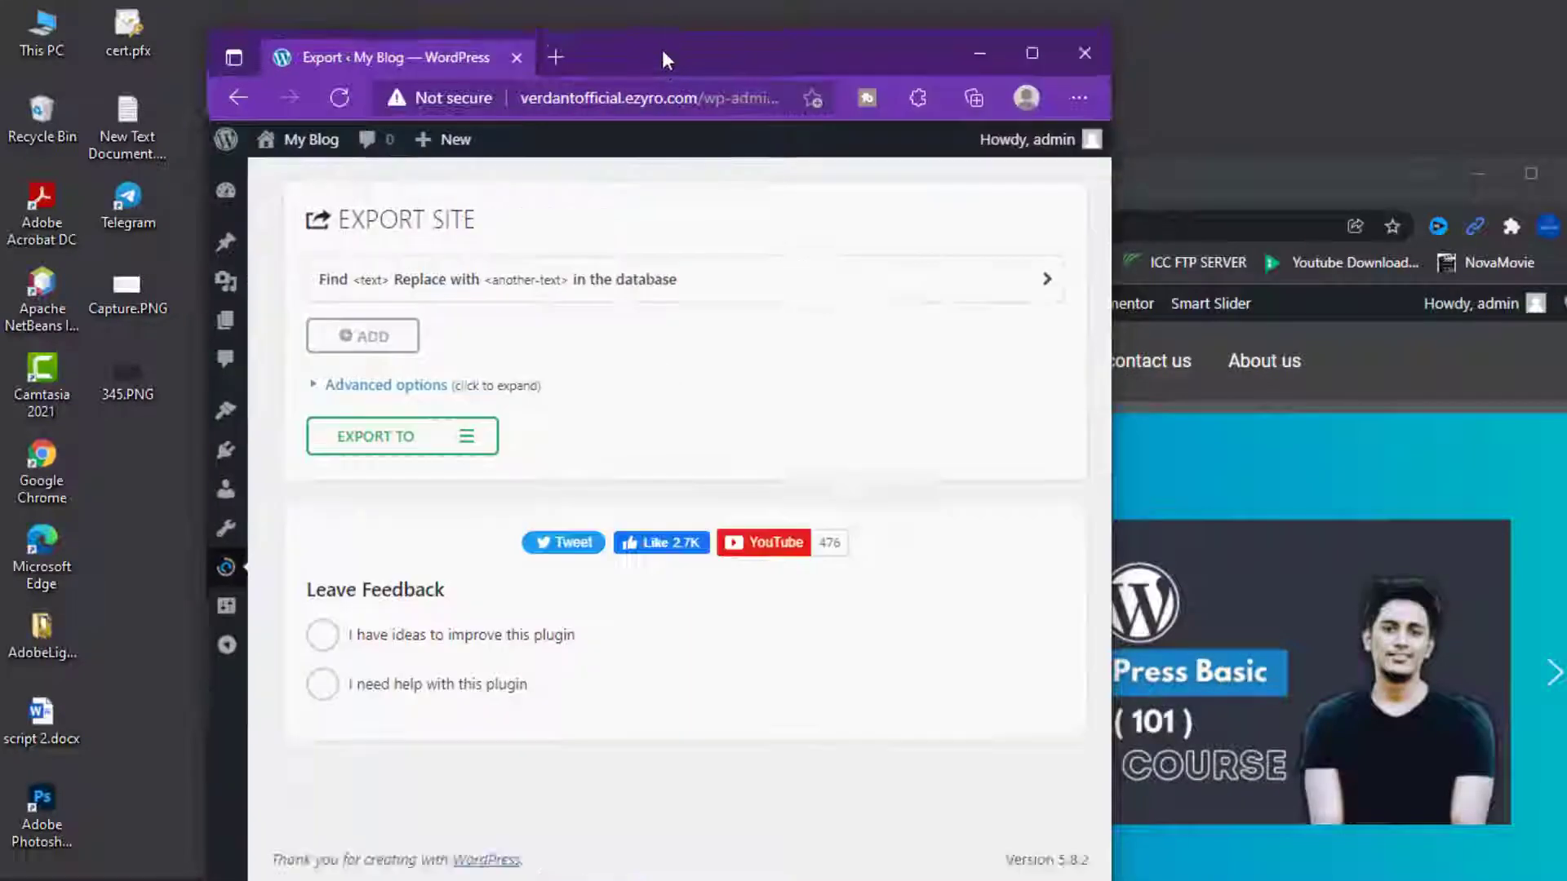
left_click(32, 634)
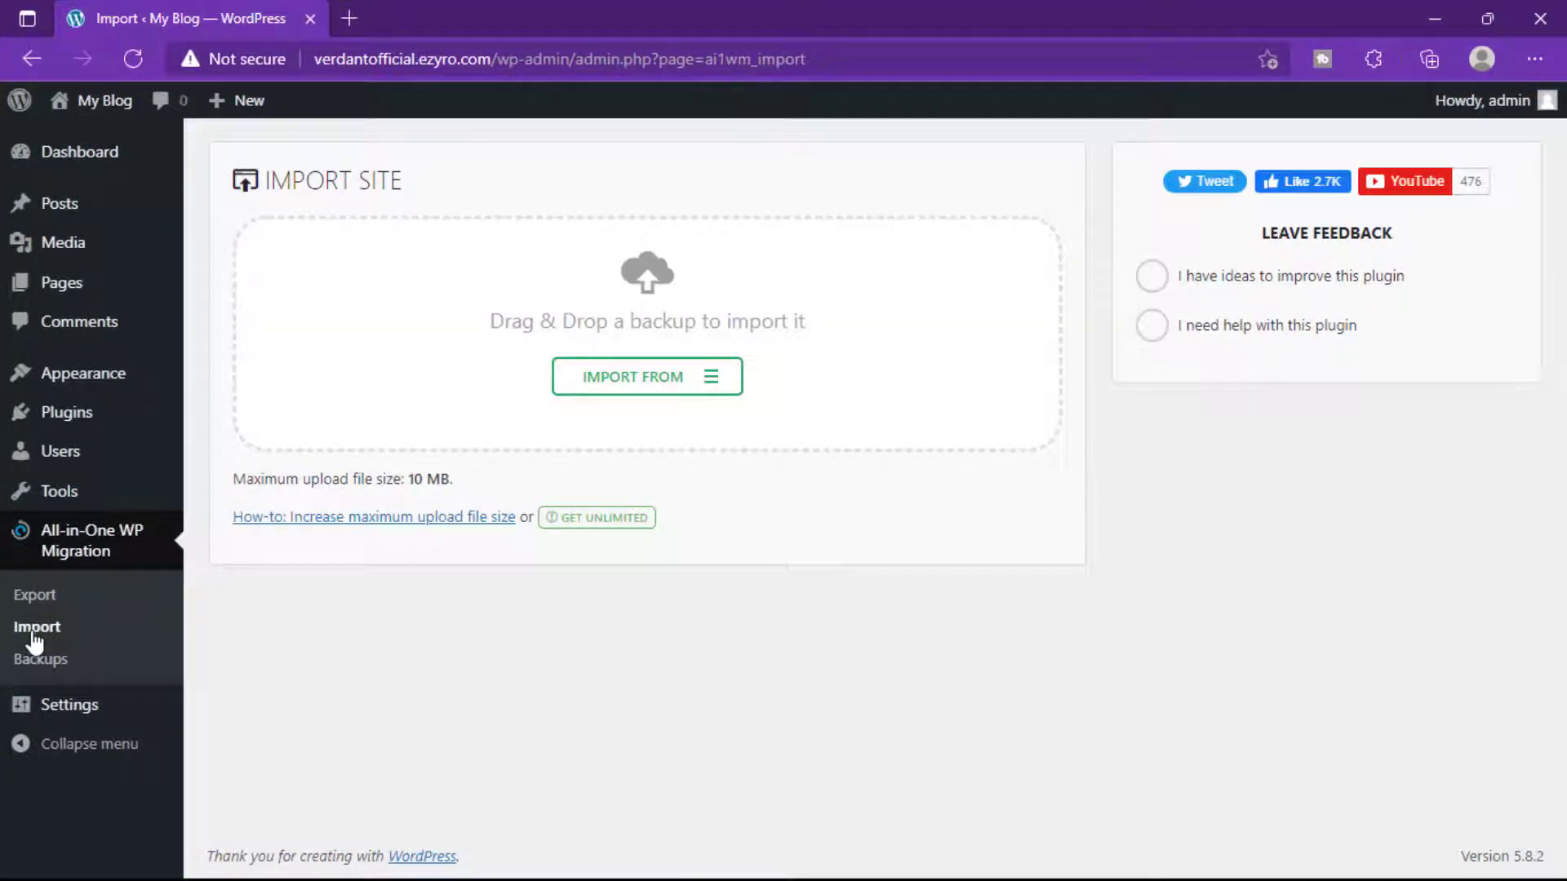
left_click(1531, 62)
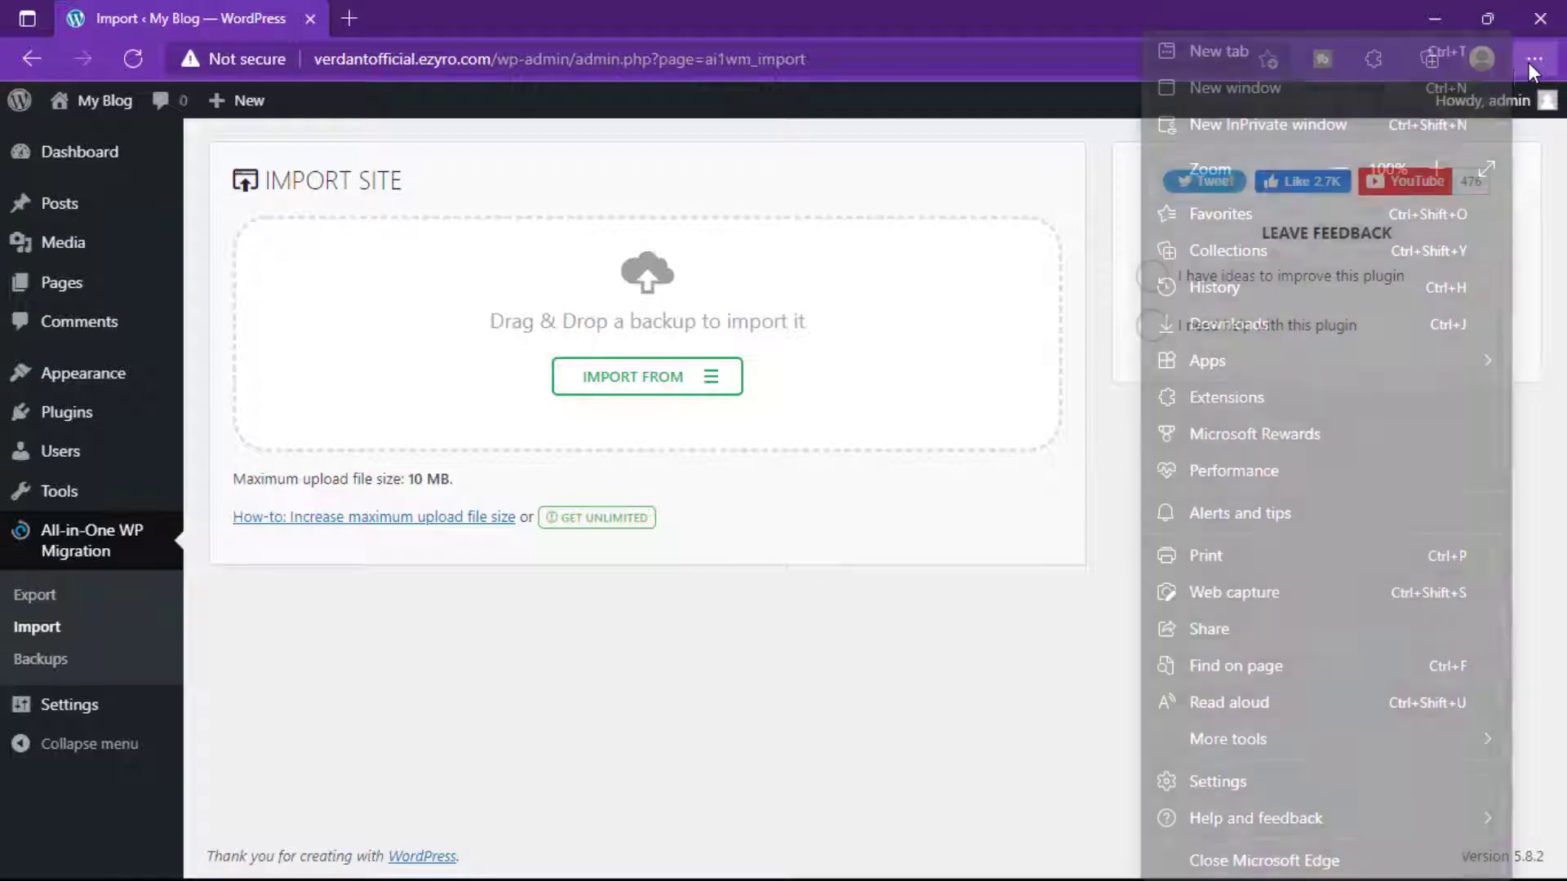
left_click(1278, 323)
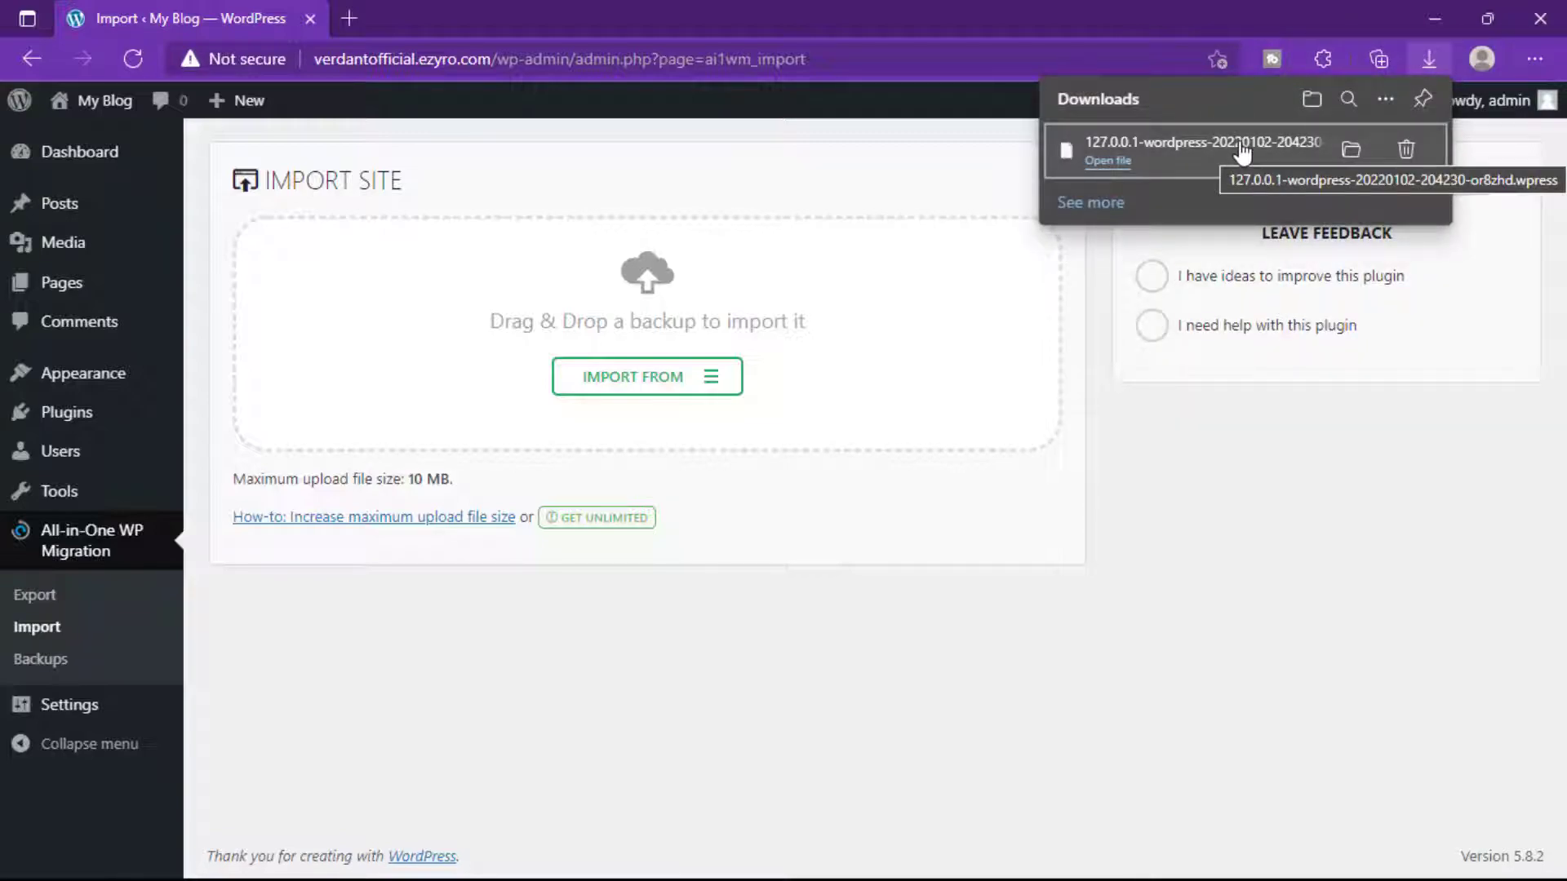
left_click_drag(1241, 151, 641, 388)
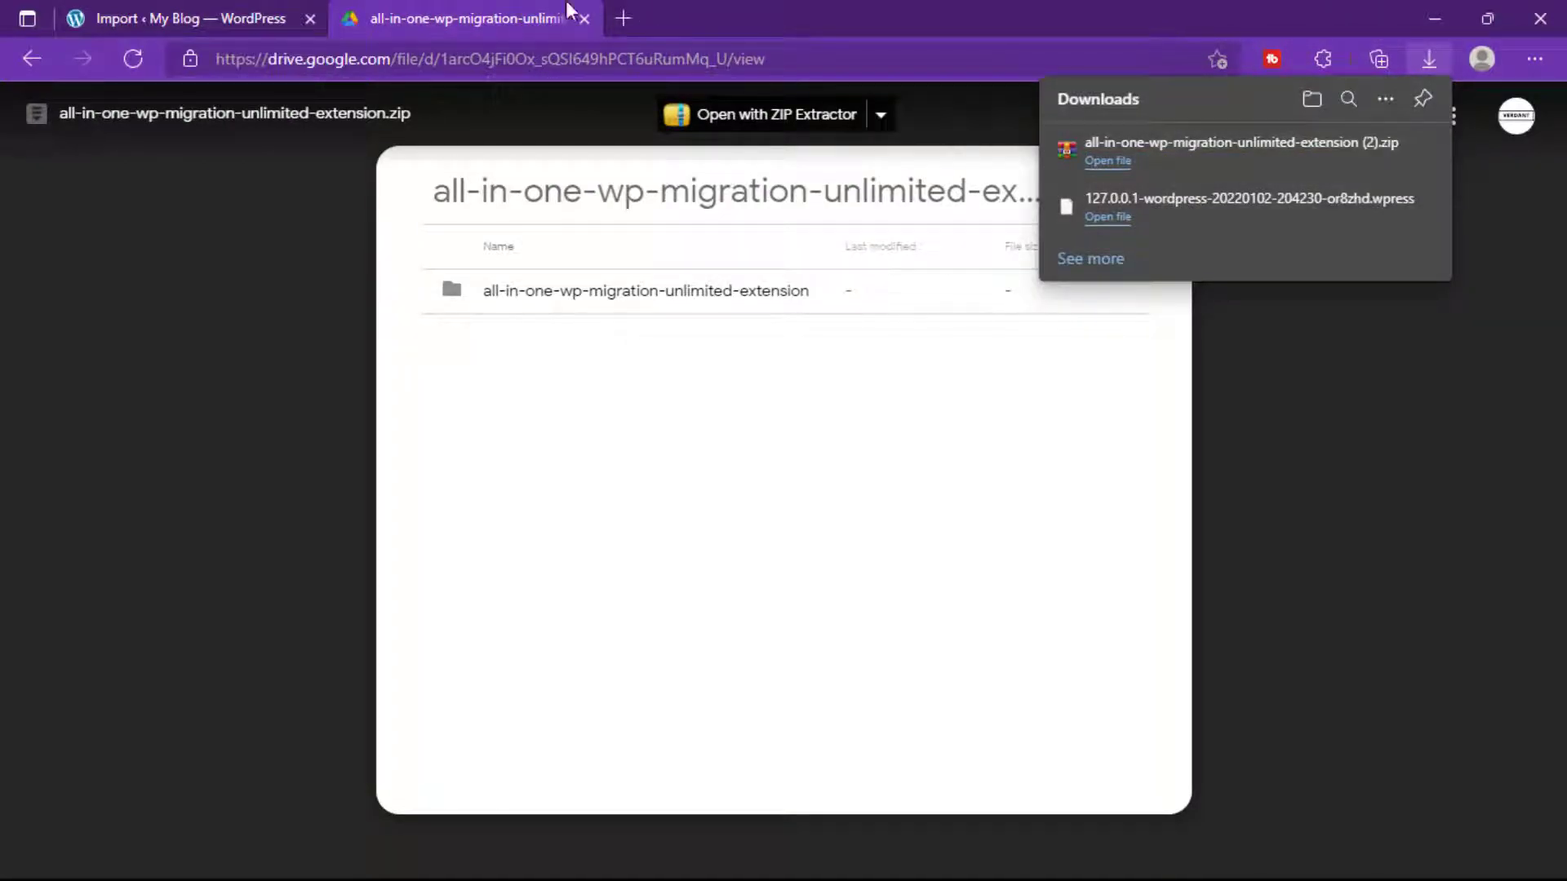
Return to the WordPress Import tab and confirm the extension zip is listed in Edge Downloads.
left_click(193, 15)
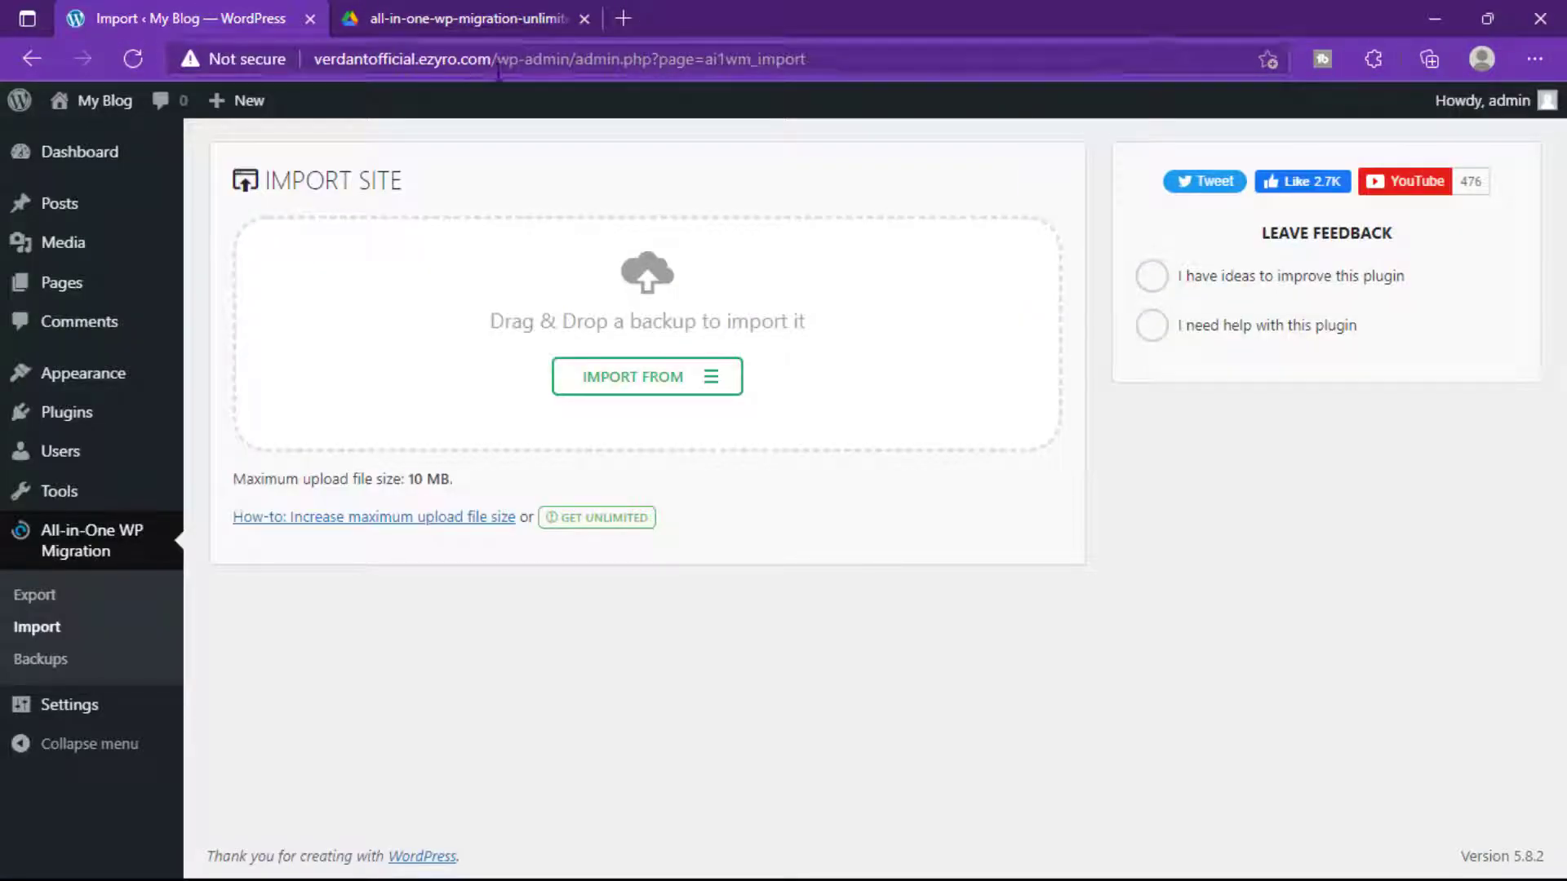
left_click(1535, 59)
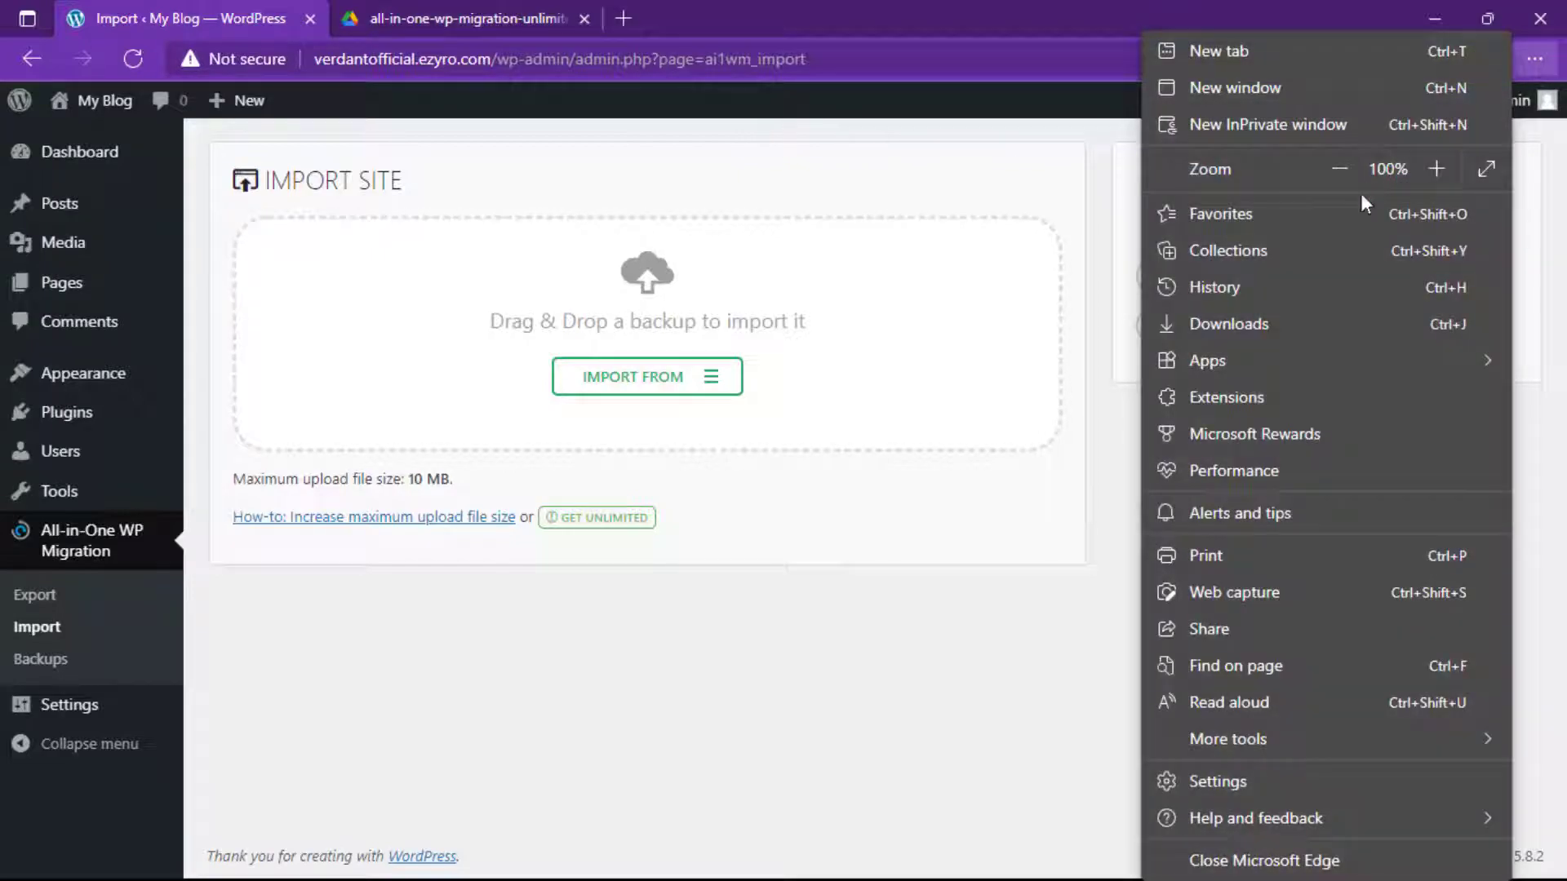
left_click(1289, 324)
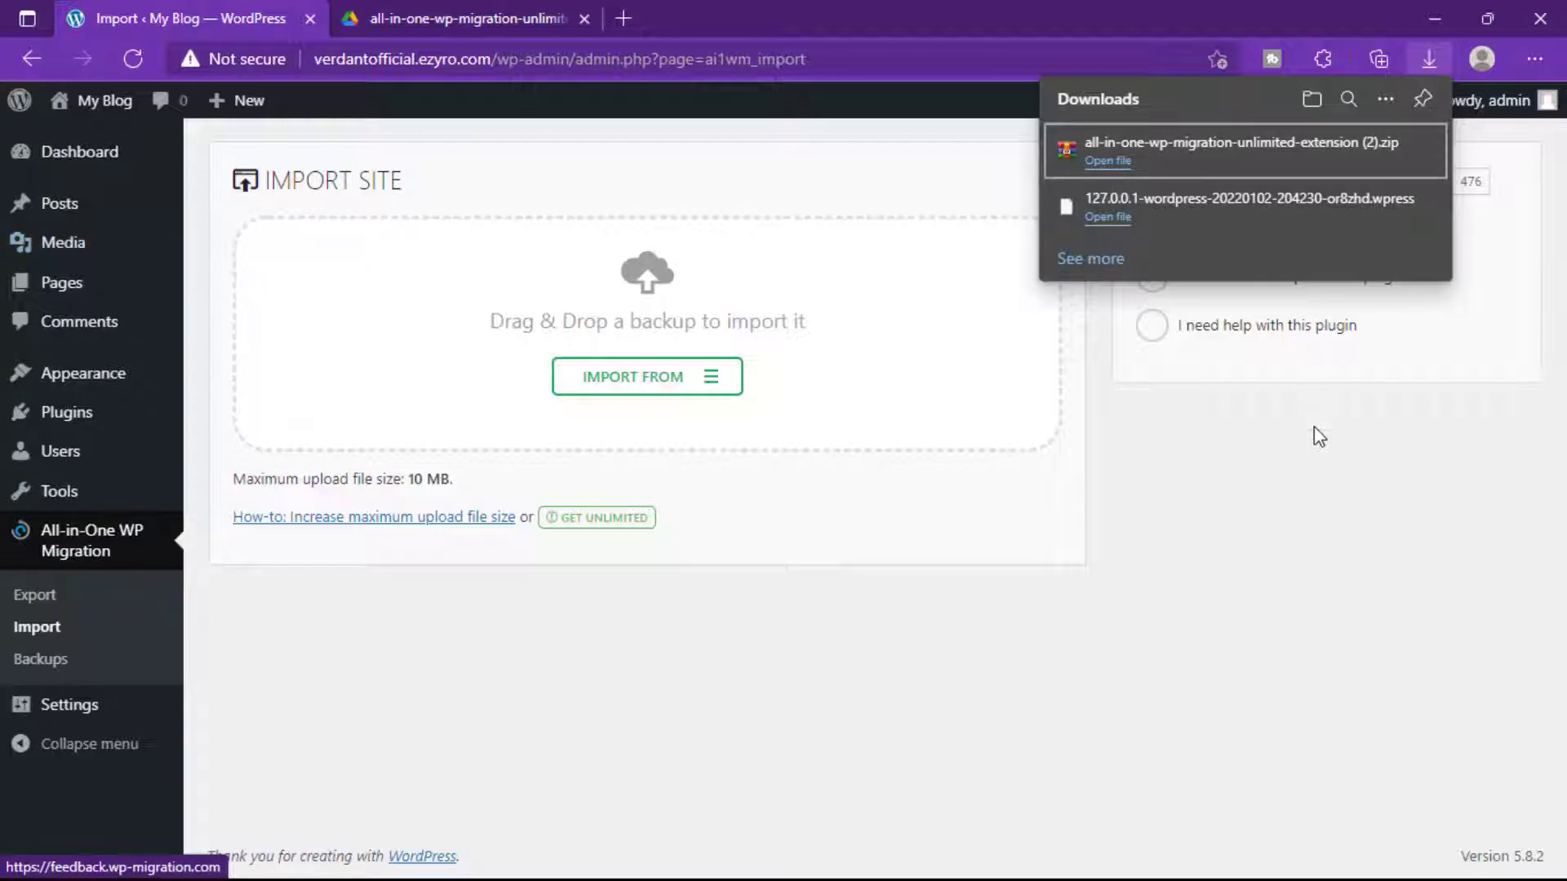
left_click(1321, 453)
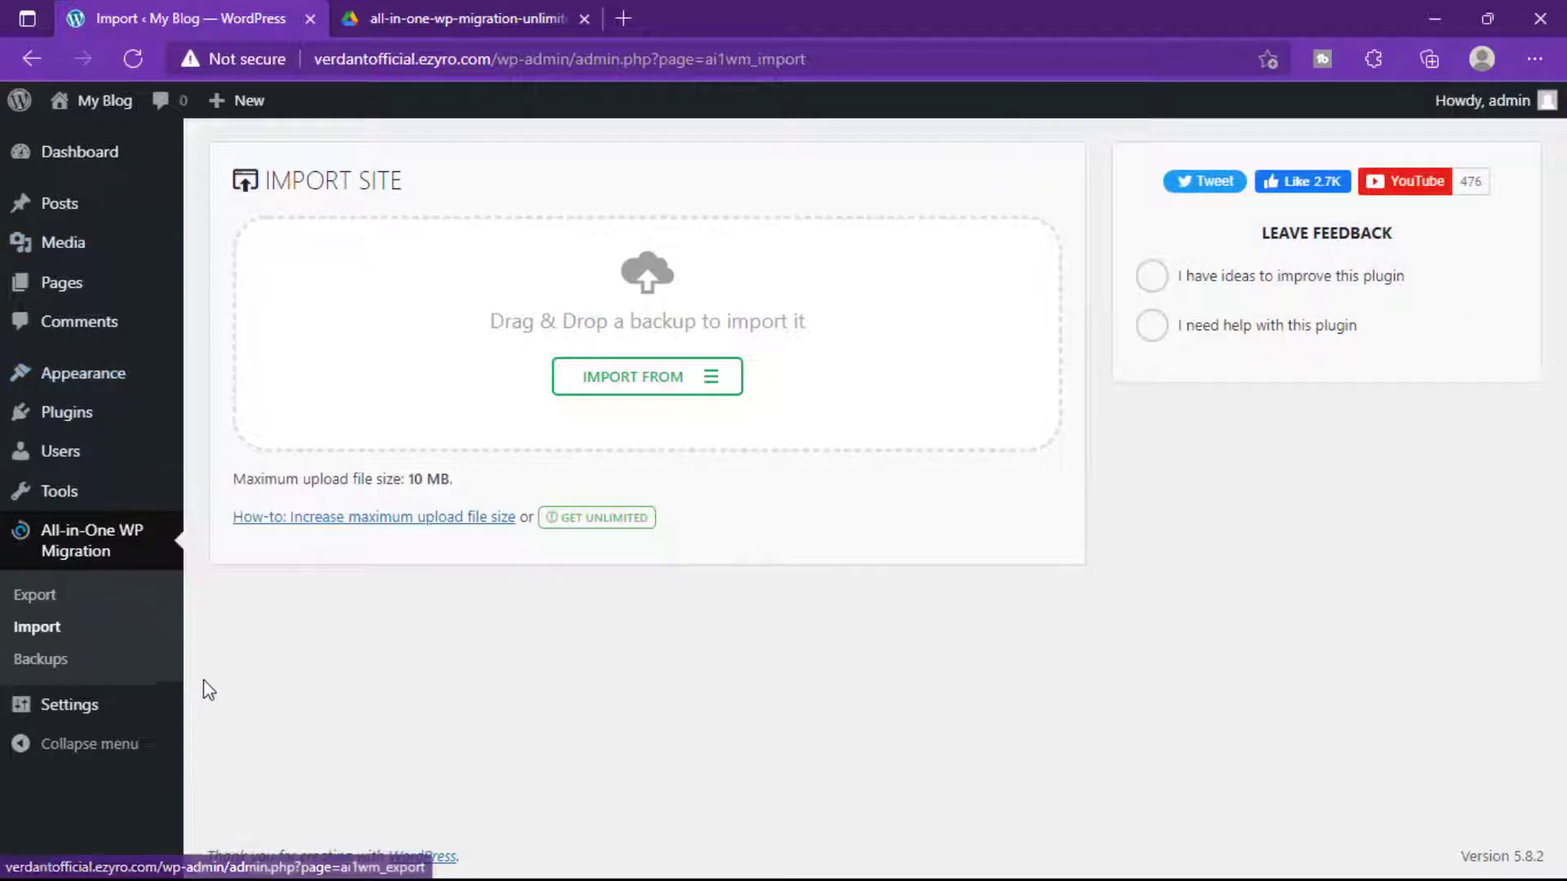
mouse_move(78, 438)
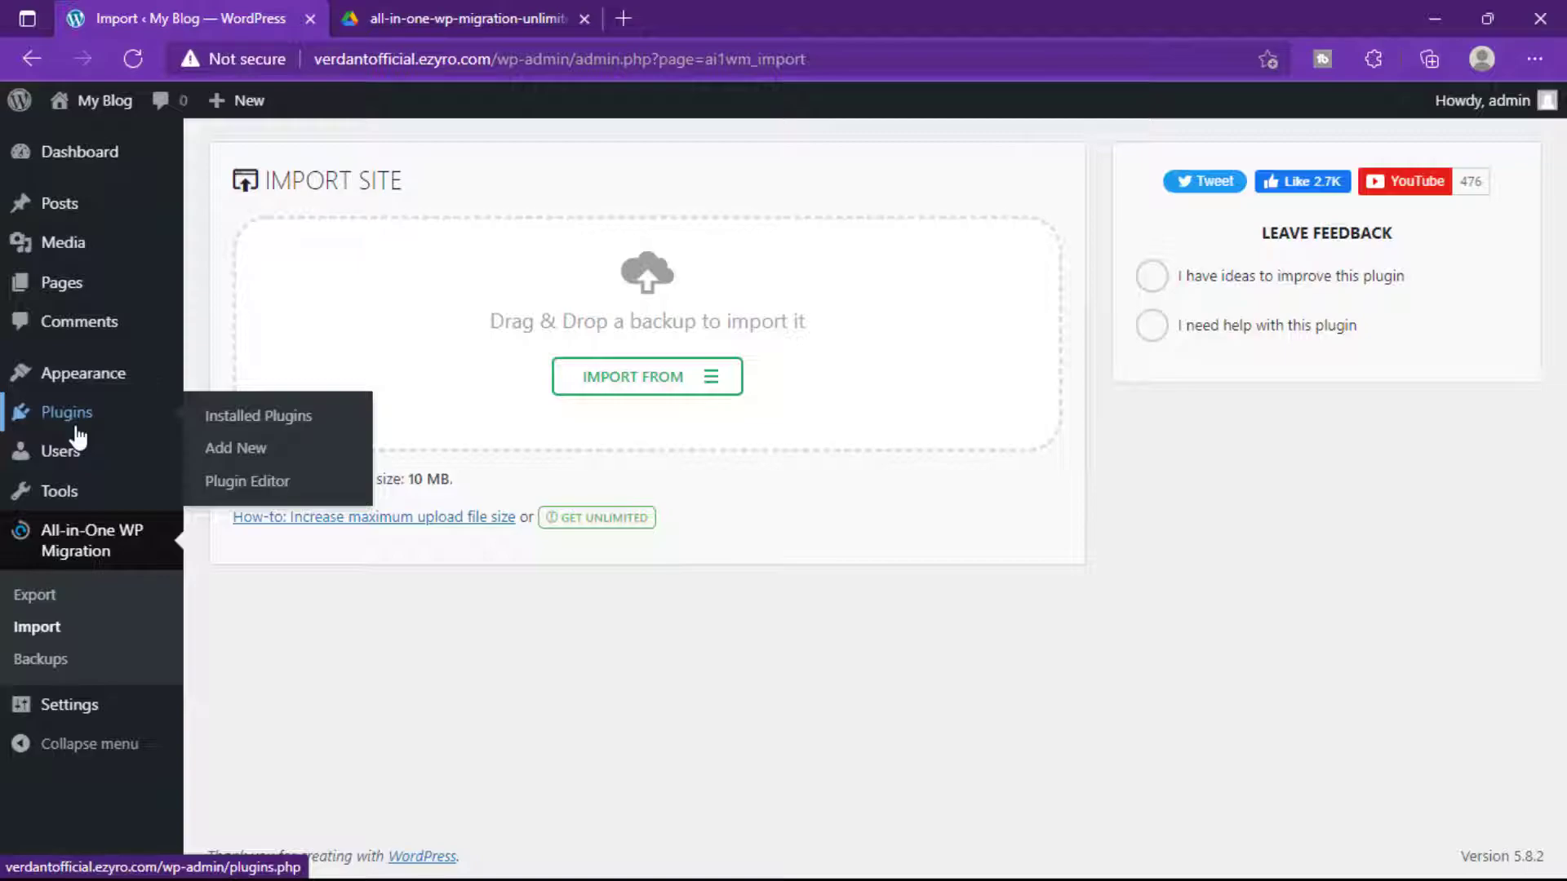
Upload the unlimited-extension zip through Add New > Upload Plugin, install it and activate it.
left_click(243, 455)
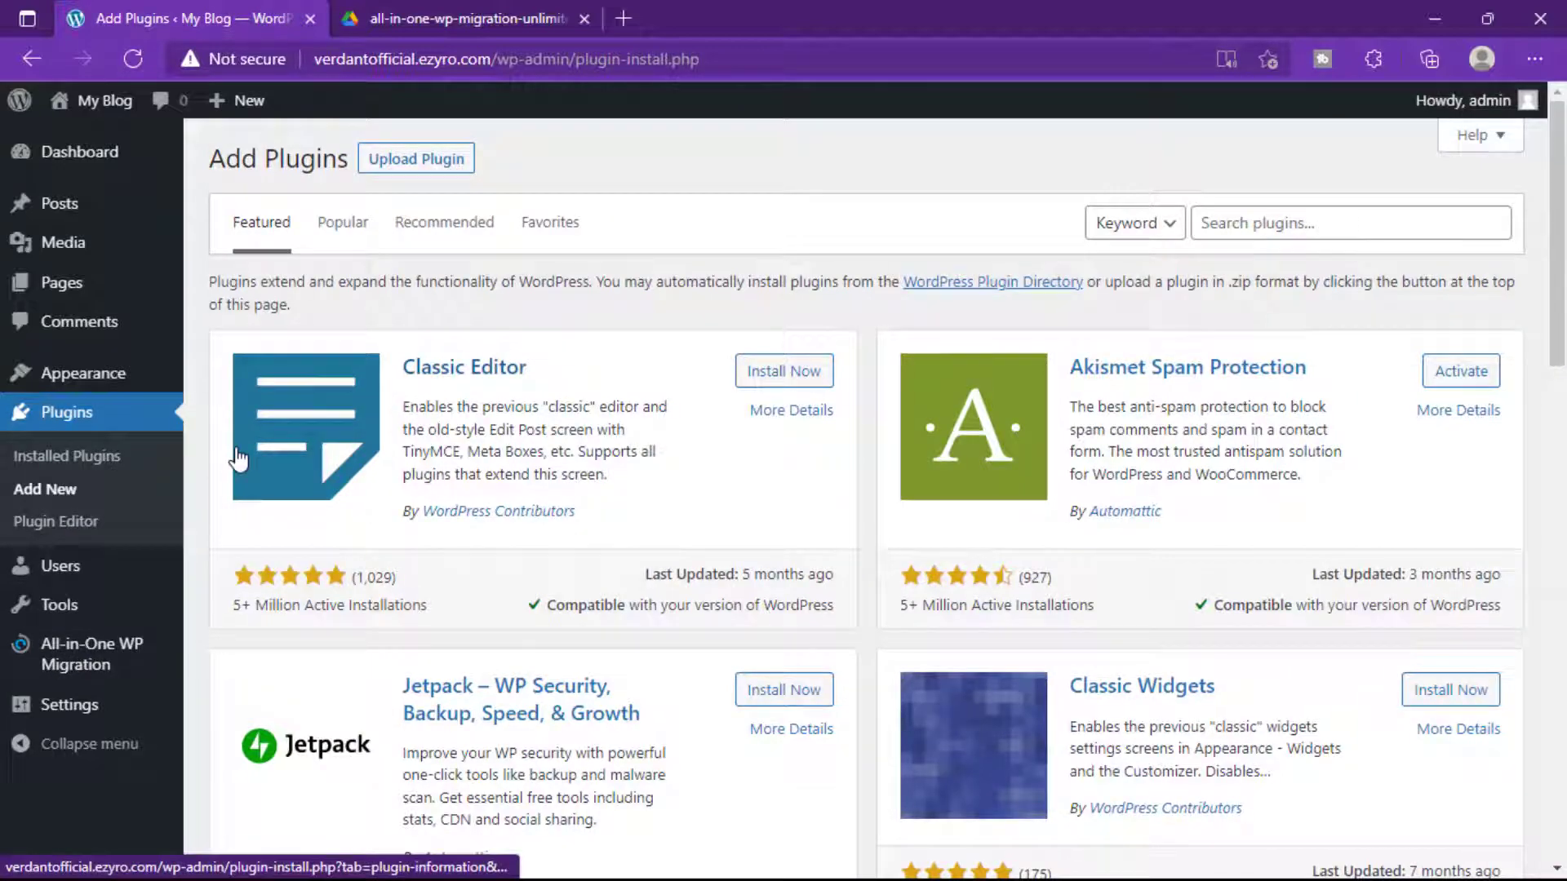
left_click(390, 162)
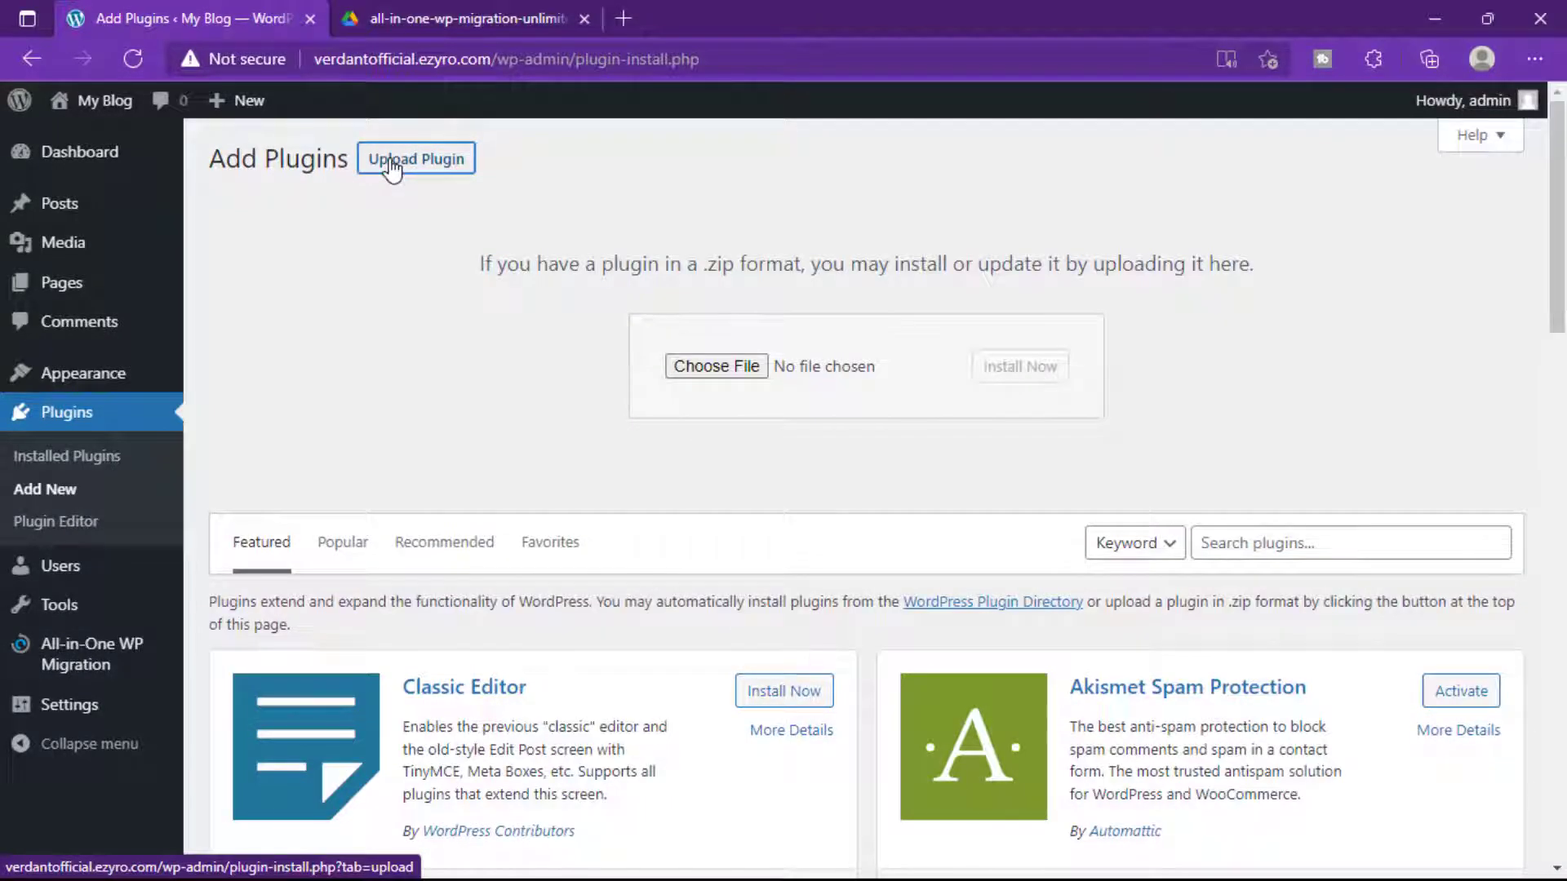
left_click(1534, 59)
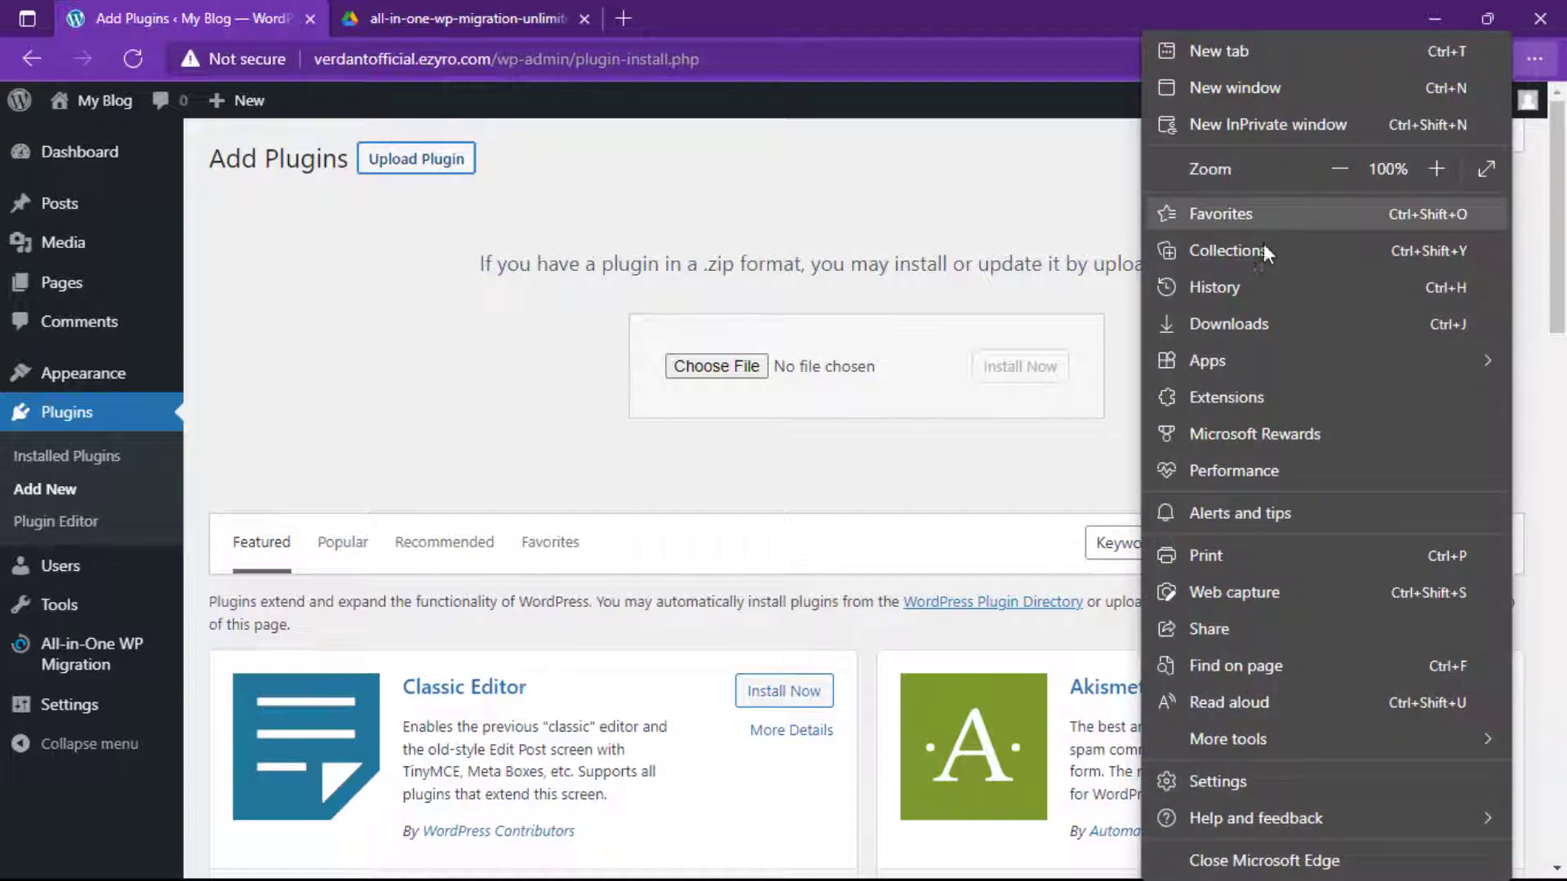
left_click(1227, 321)
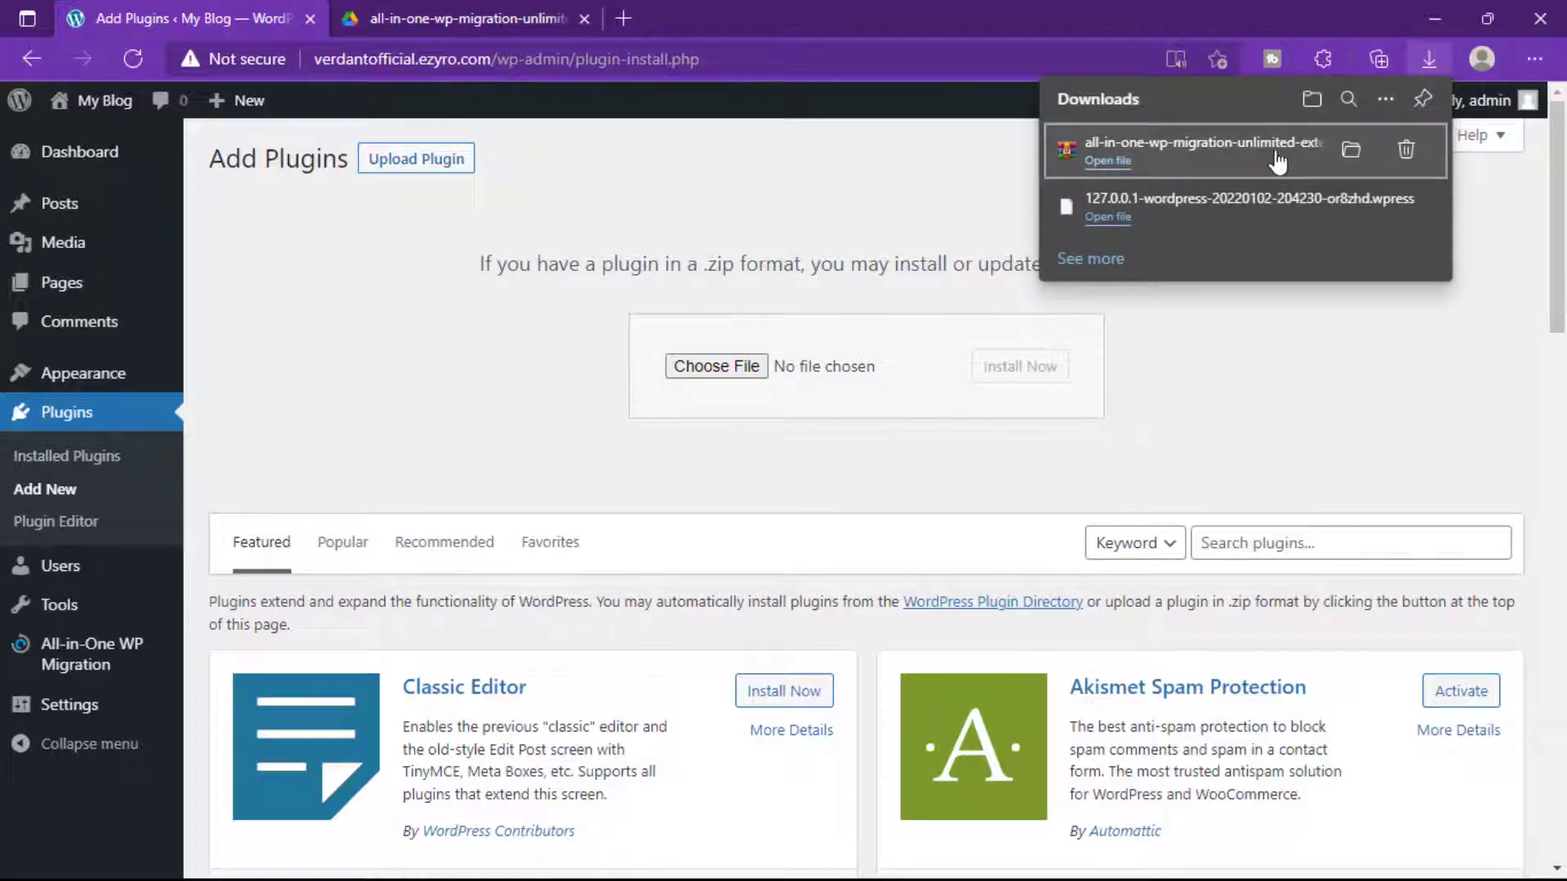
left_click_drag(1281, 154, 729, 367)
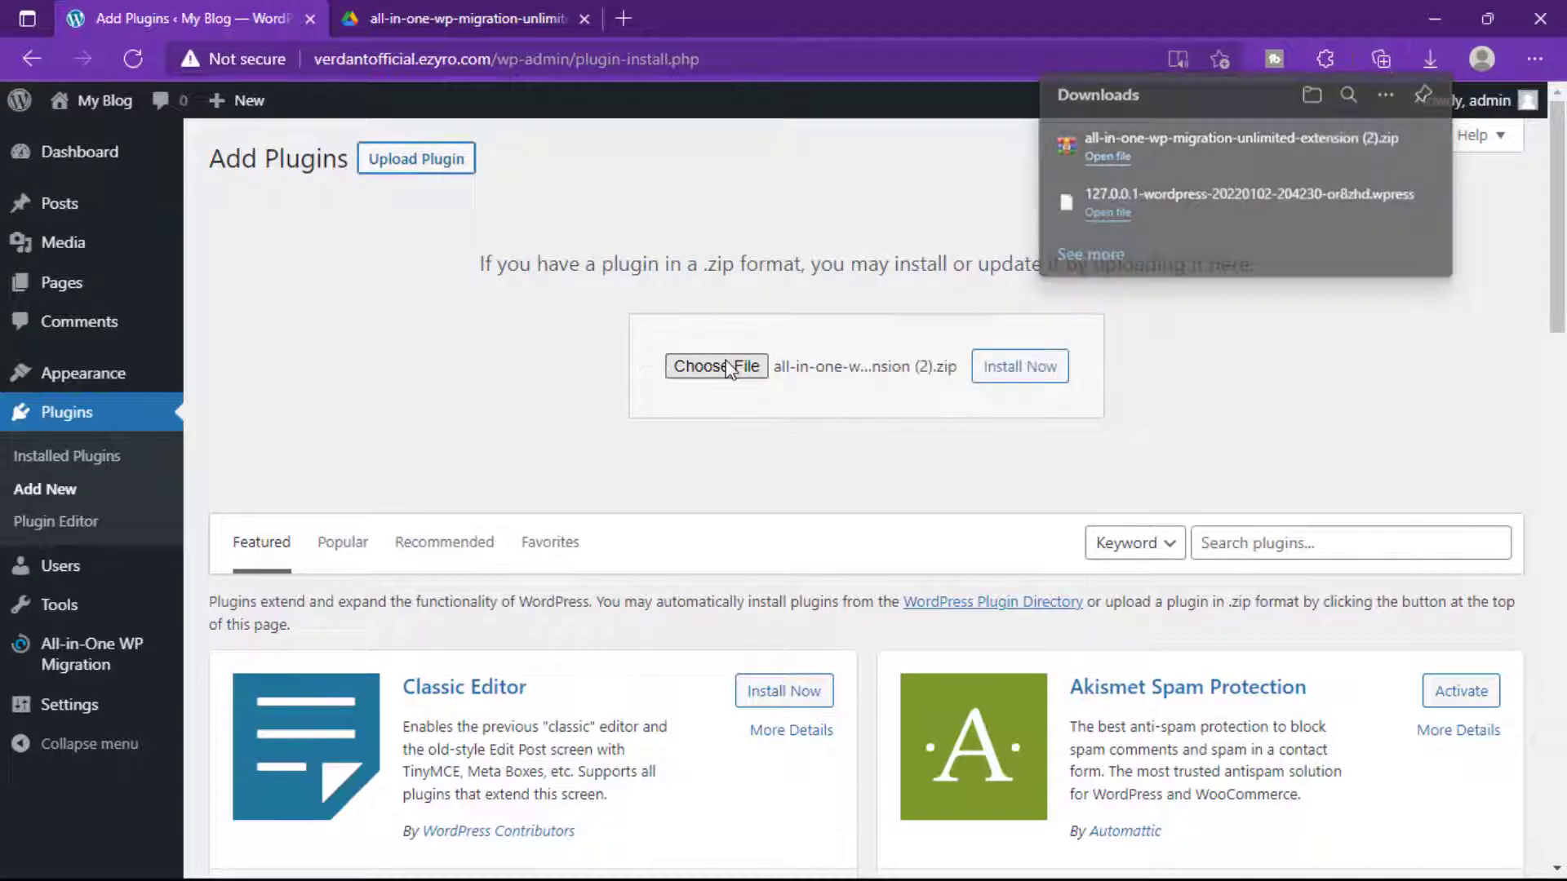
left_click(1028, 379)
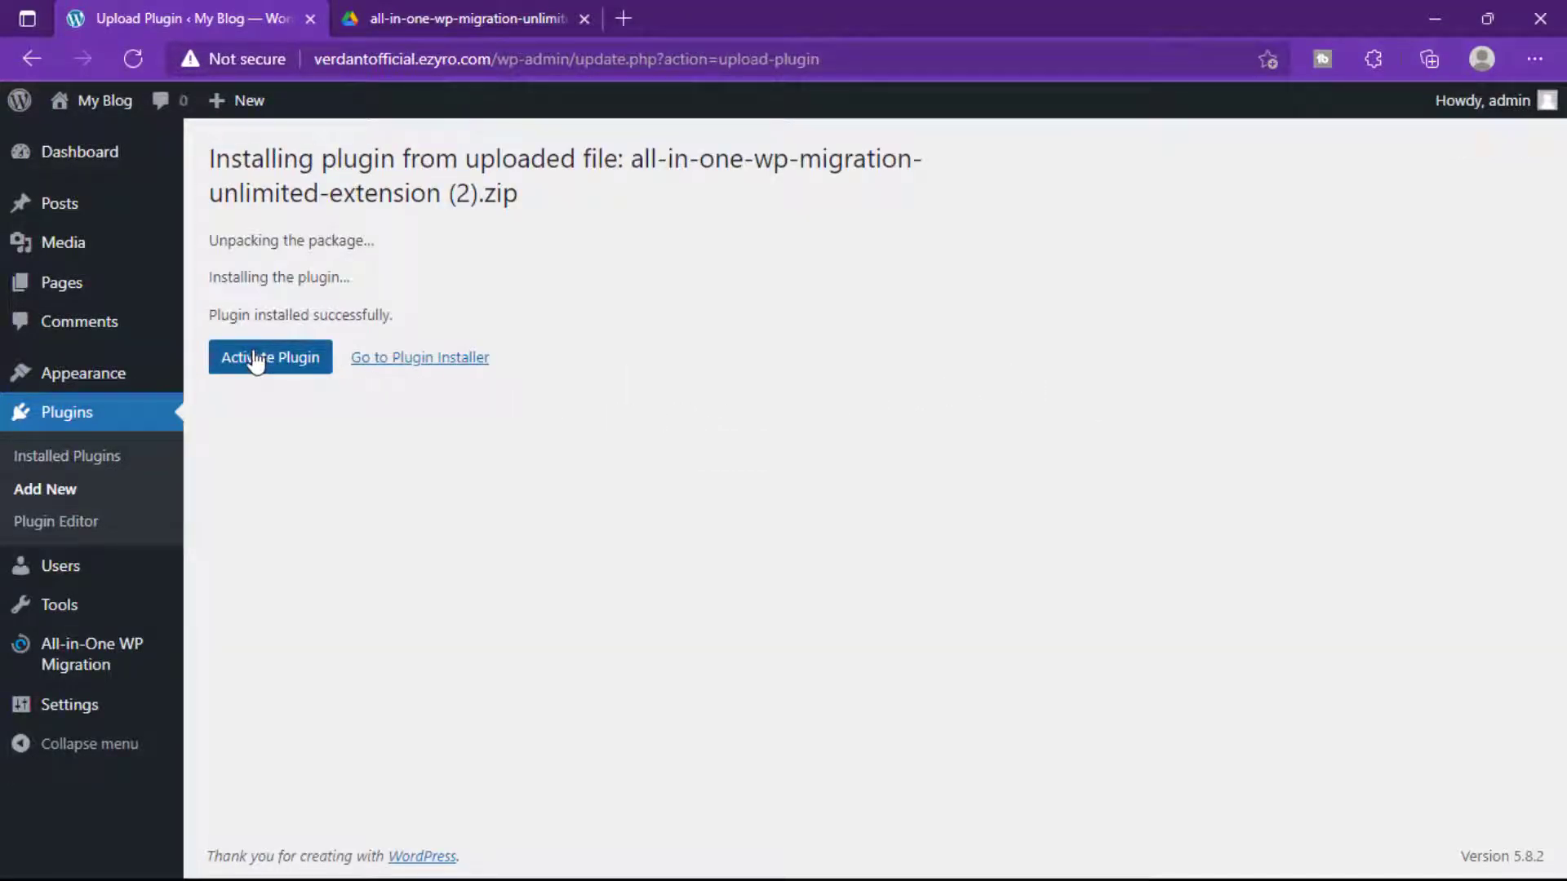
left_click(243, 360)
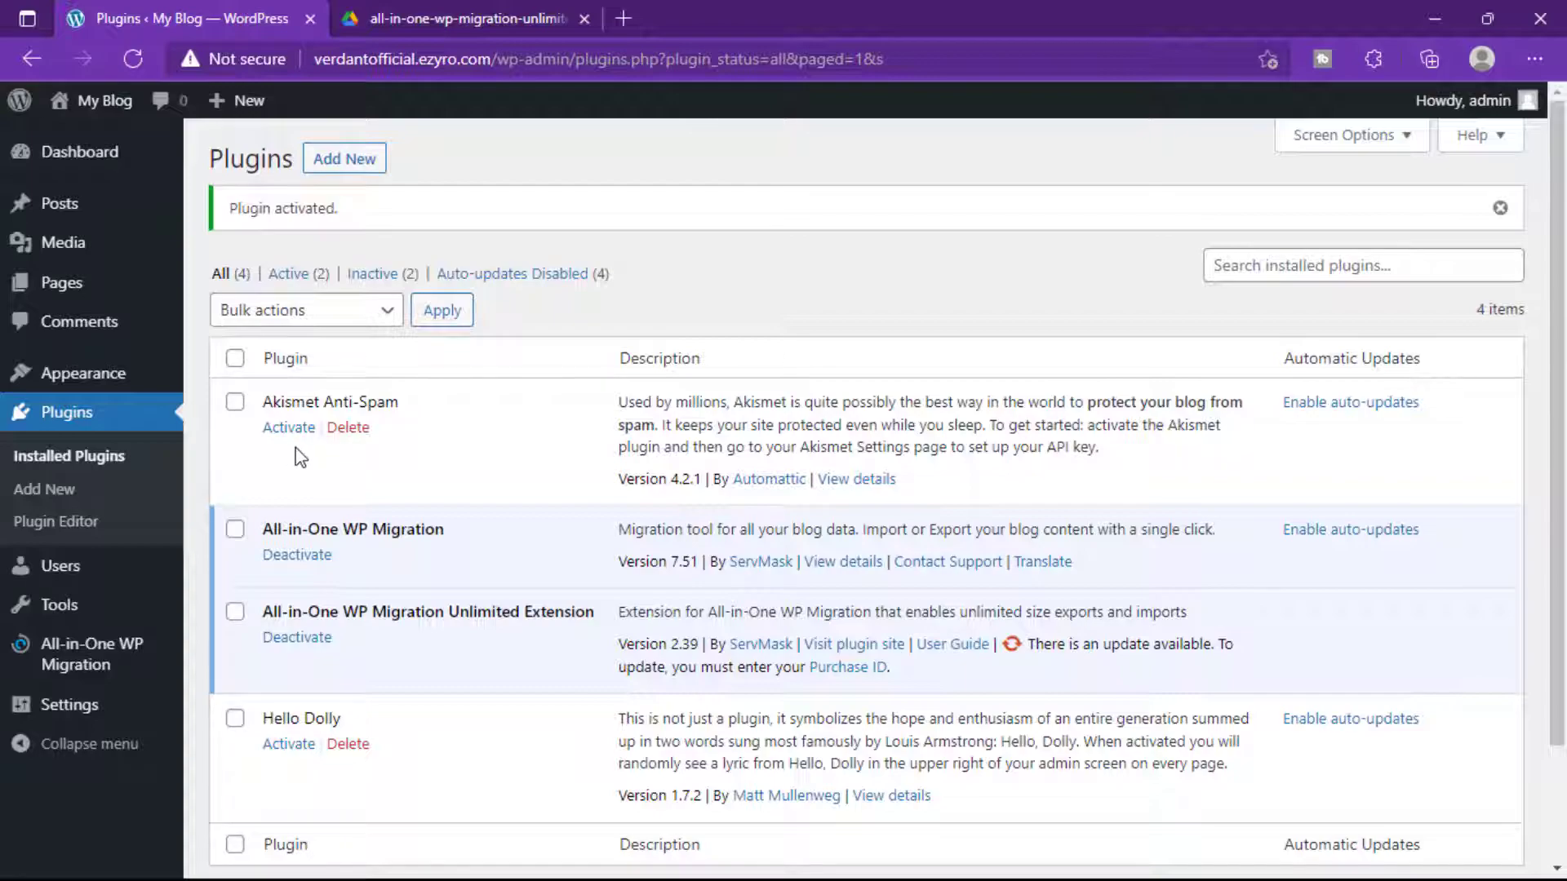
Check the two active migration plugin rows, then go to All-in-One WP Migration > Import.
left_click_drag(603, 612, 263, 529)
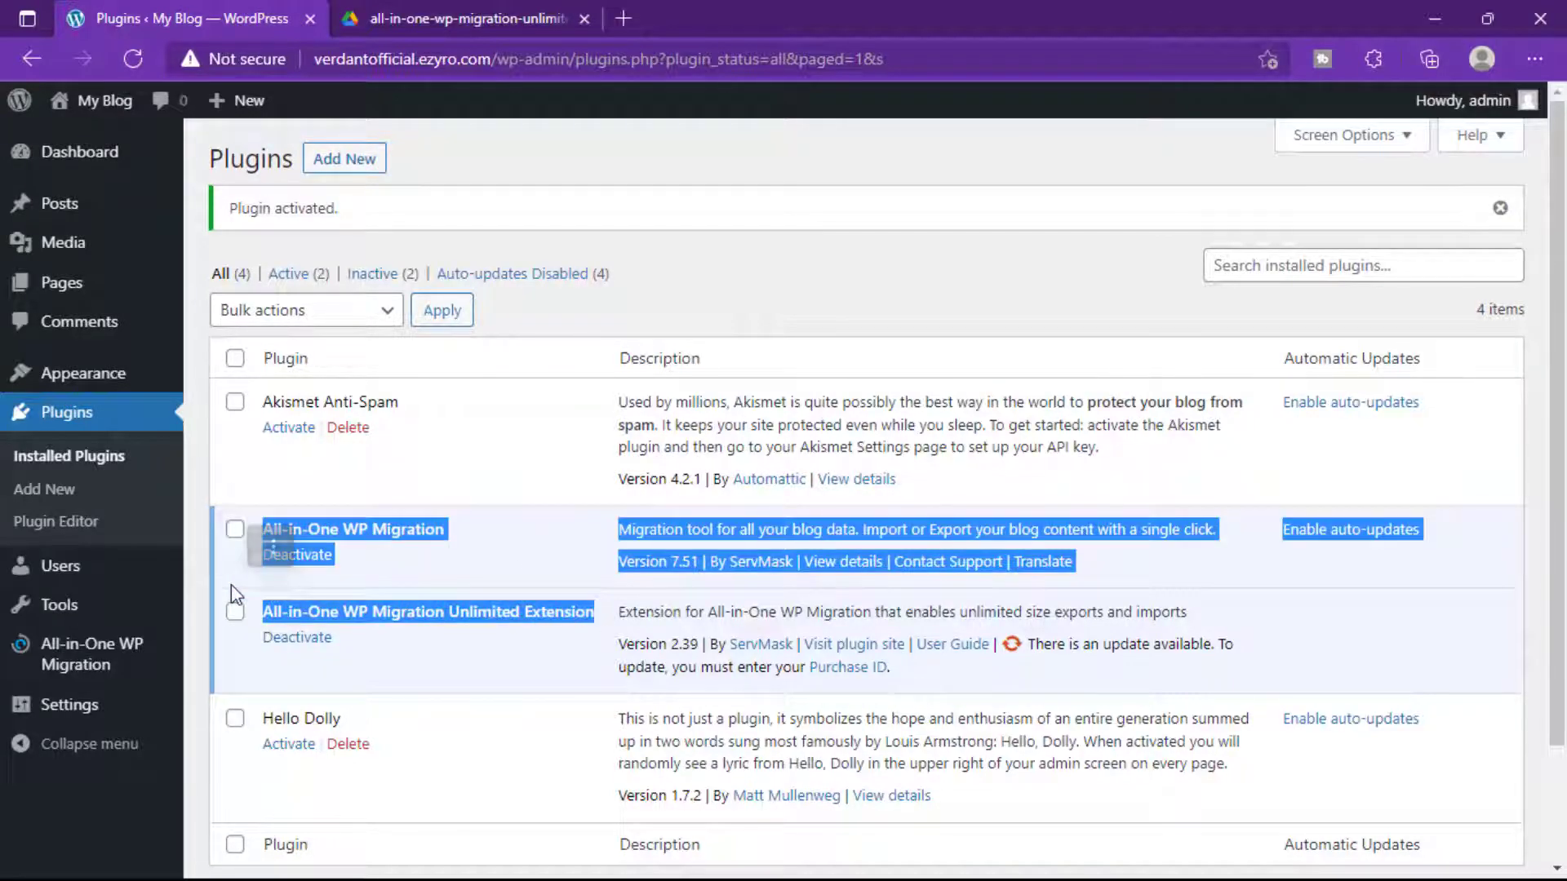
left_click(420, 671)
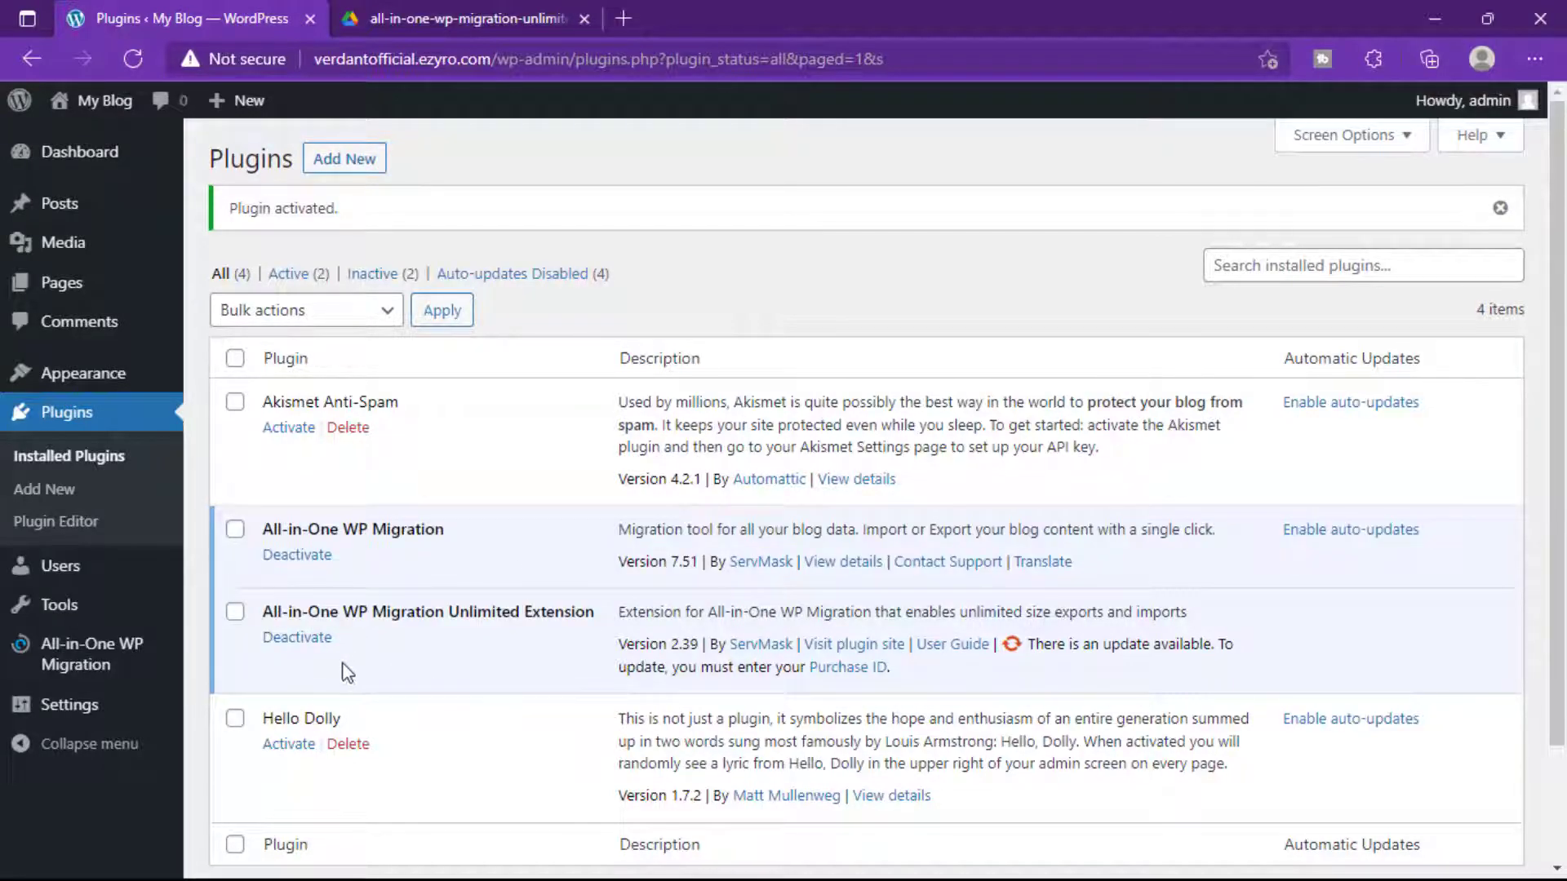
mouse_move(57, 662)
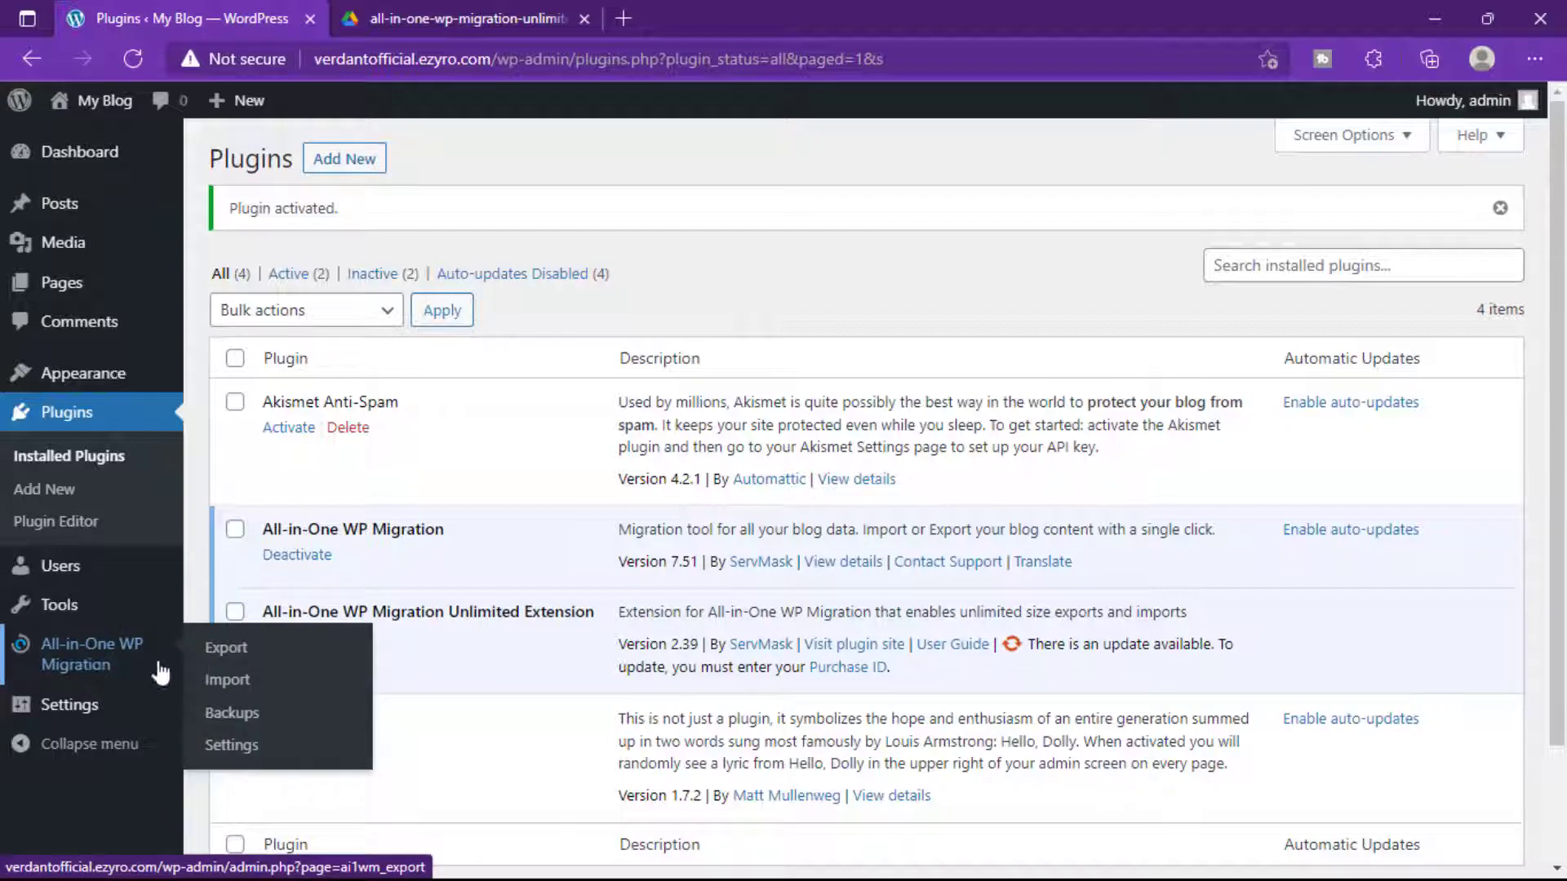
left_click(239, 688)
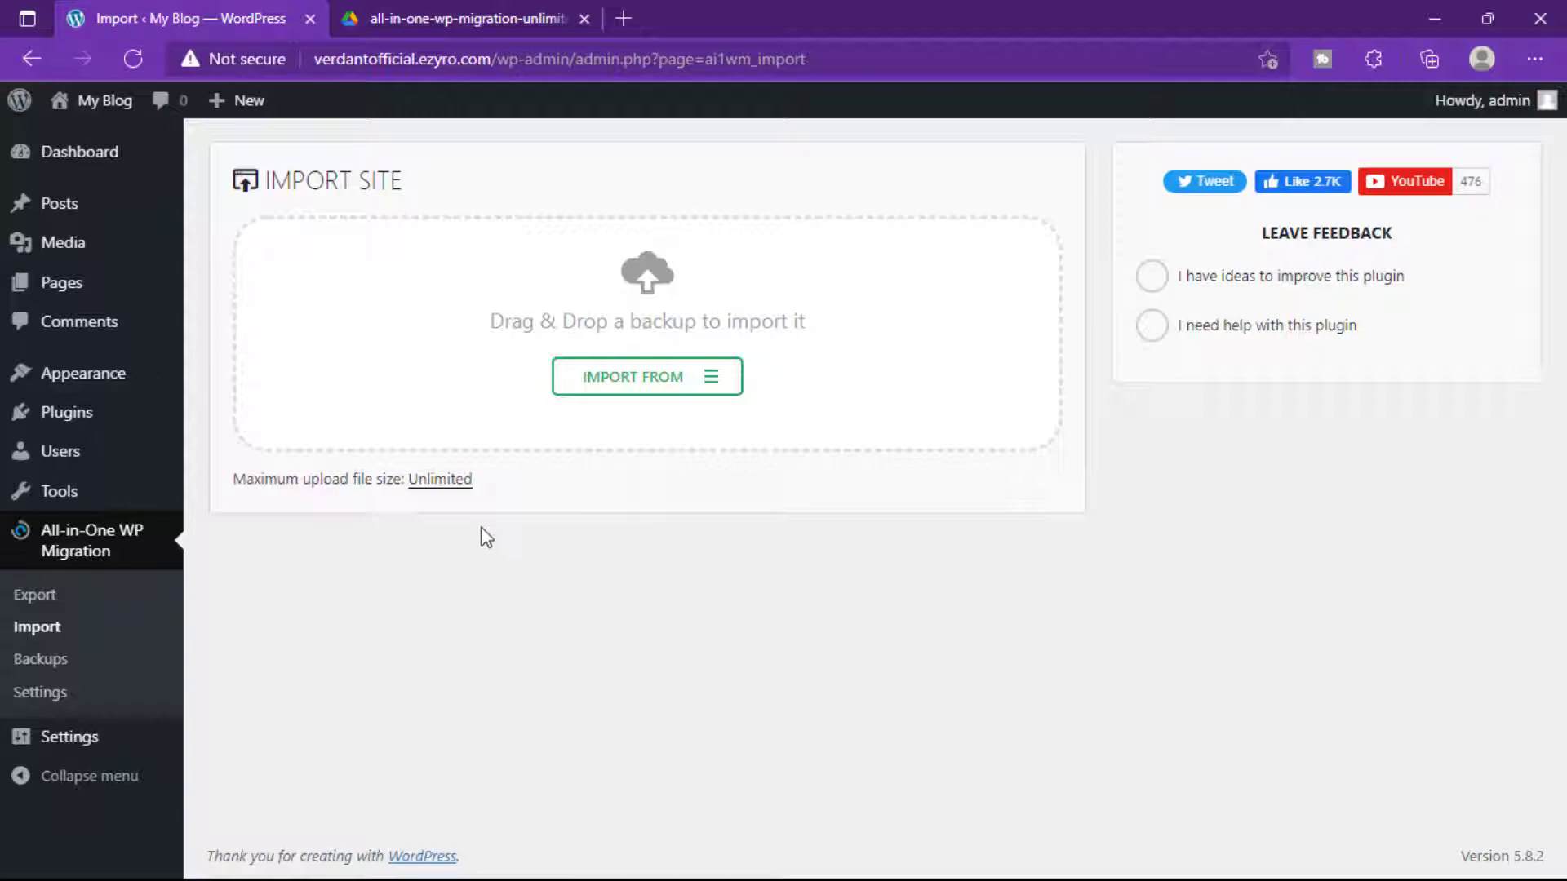
Drop the local .wpress backup onto Import Site, confirm overwriting, and finish after 7514 files restore.
left_click_drag(506, 487, 231, 489)
left_click(522, 497)
left_click(1528, 62)
left_click(1310, 316)
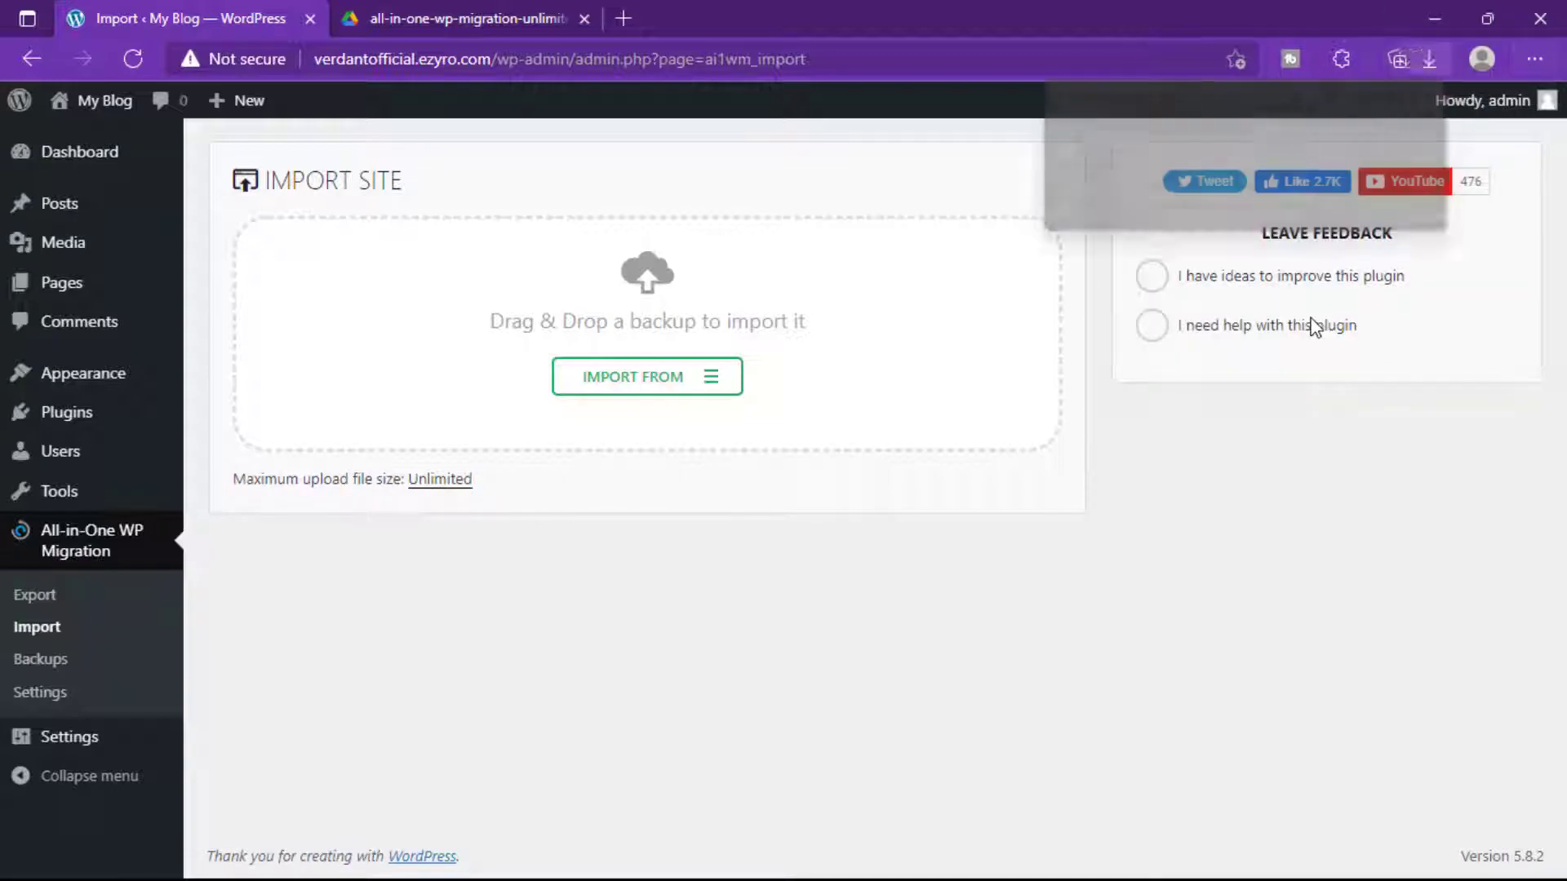
left_click_drag(1280, 214, 586, 317)
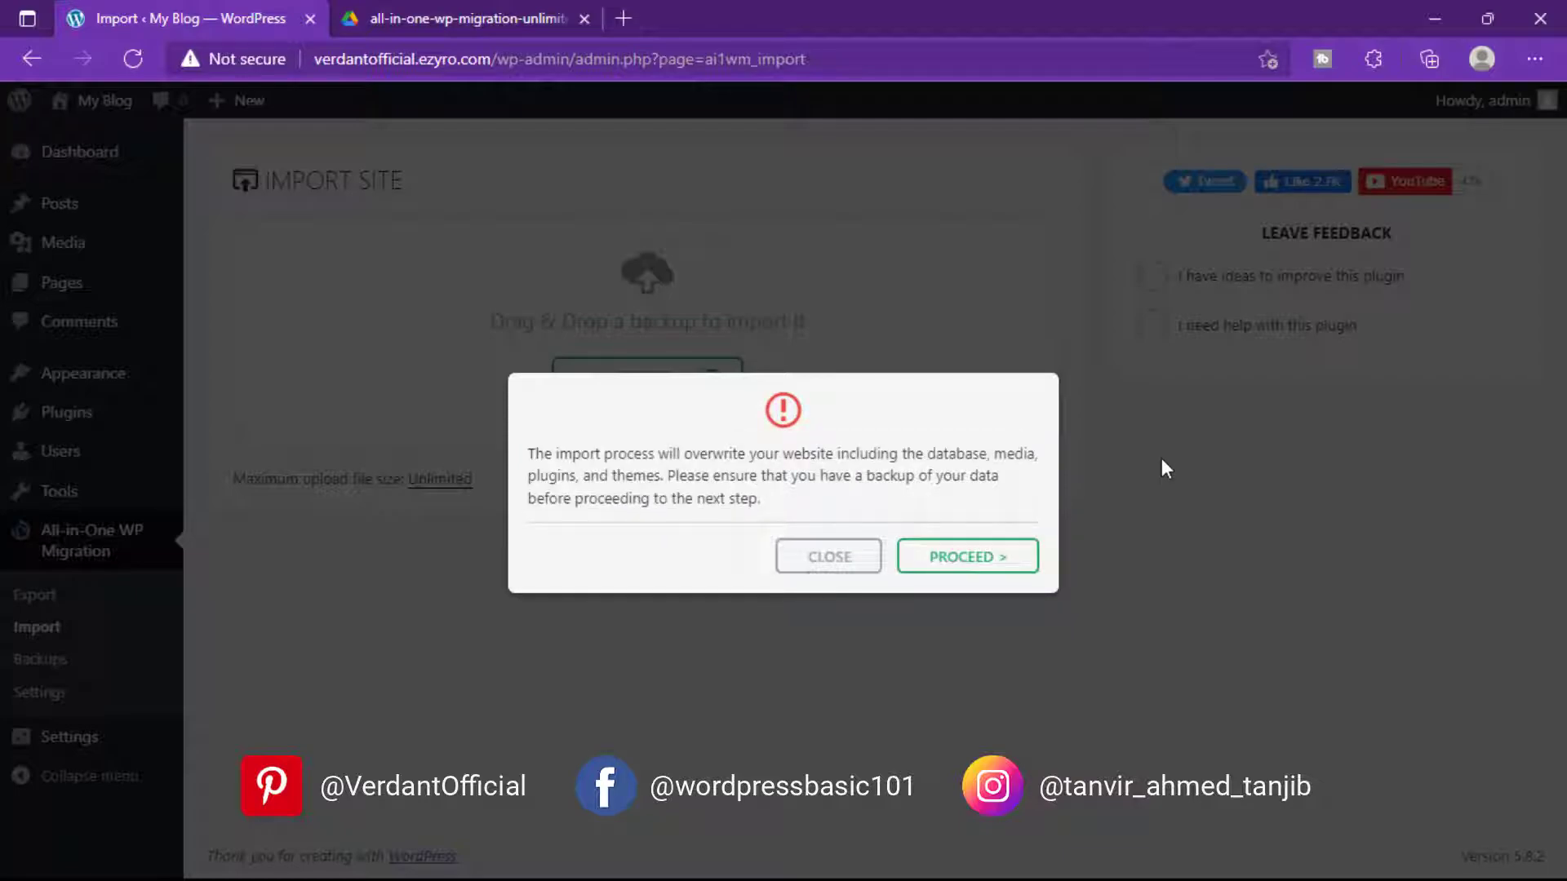
left_click(957, 562)
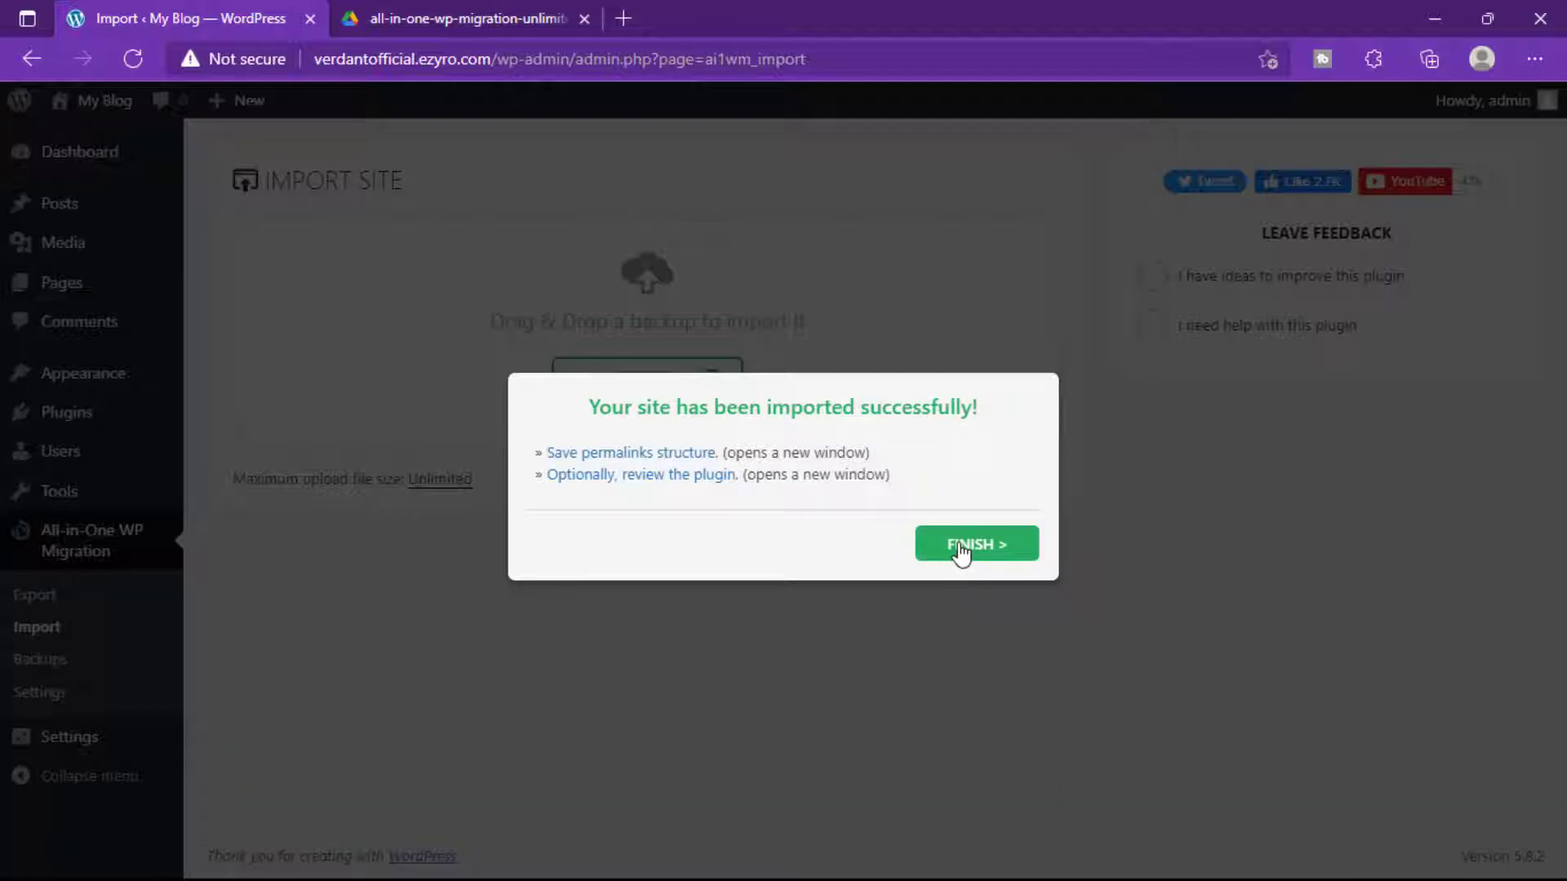
left_click(961, 552)
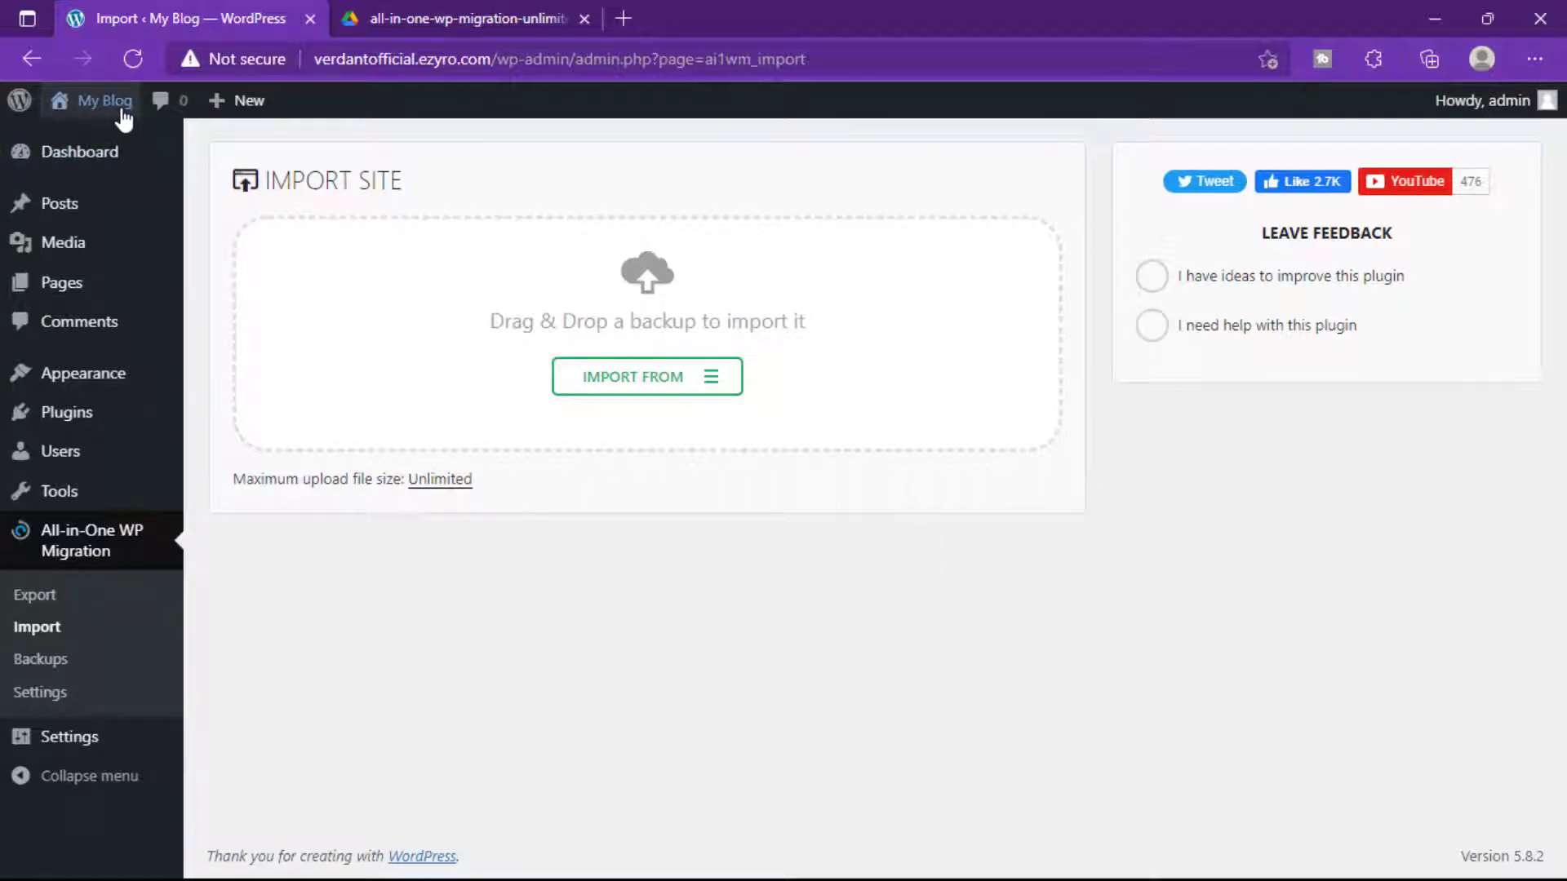
Visit the live site's Verdant Official homepage, scroll through it, then bring the local Chrome window forward.
mouse_move(94, 104)
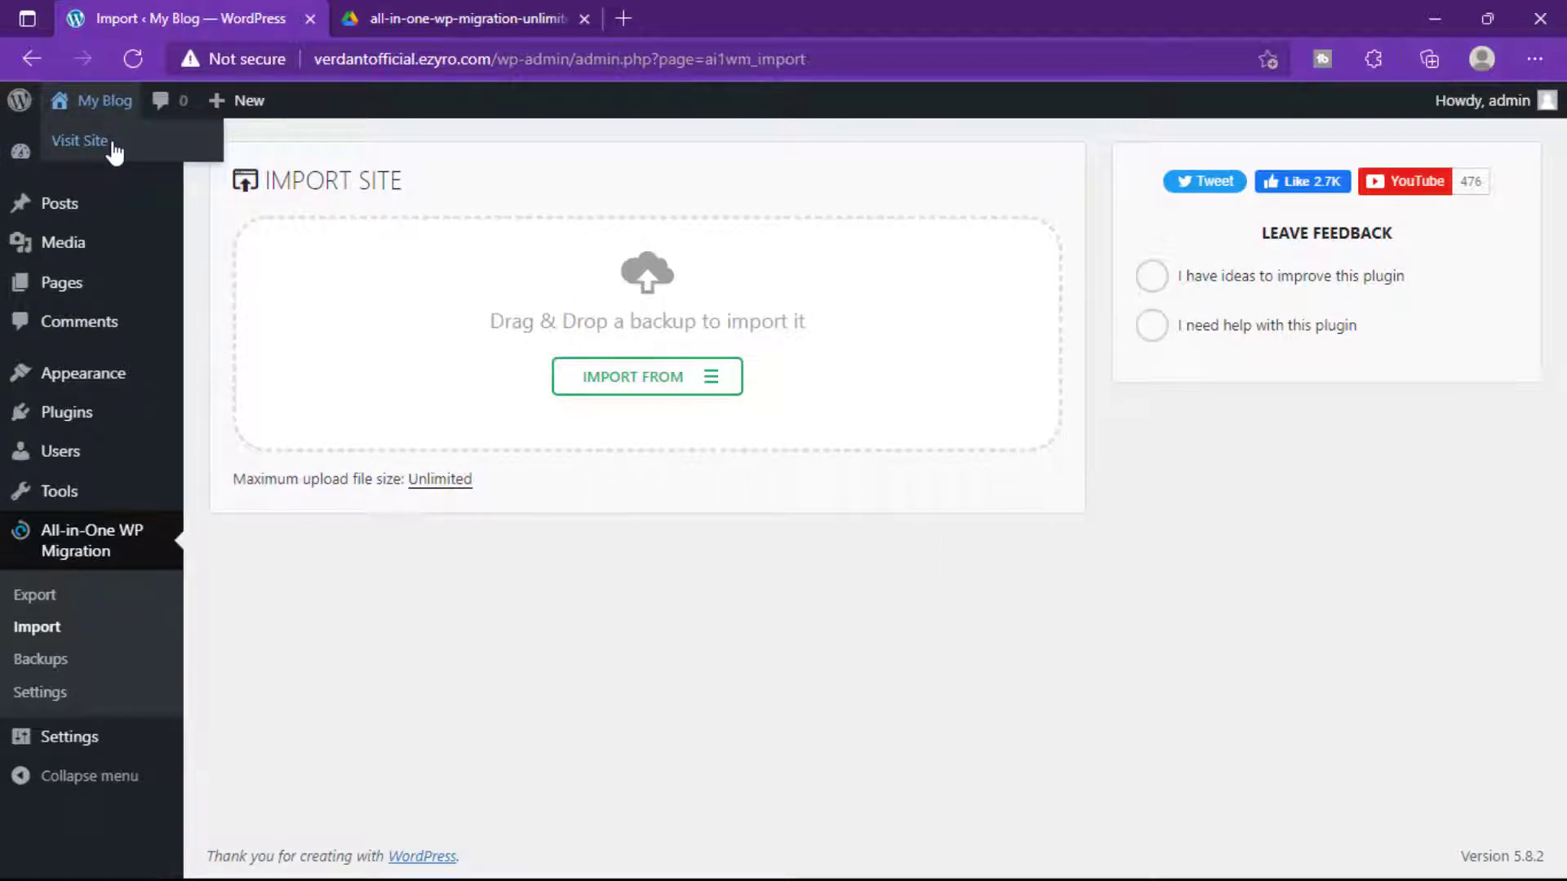
left_click(112, 145)
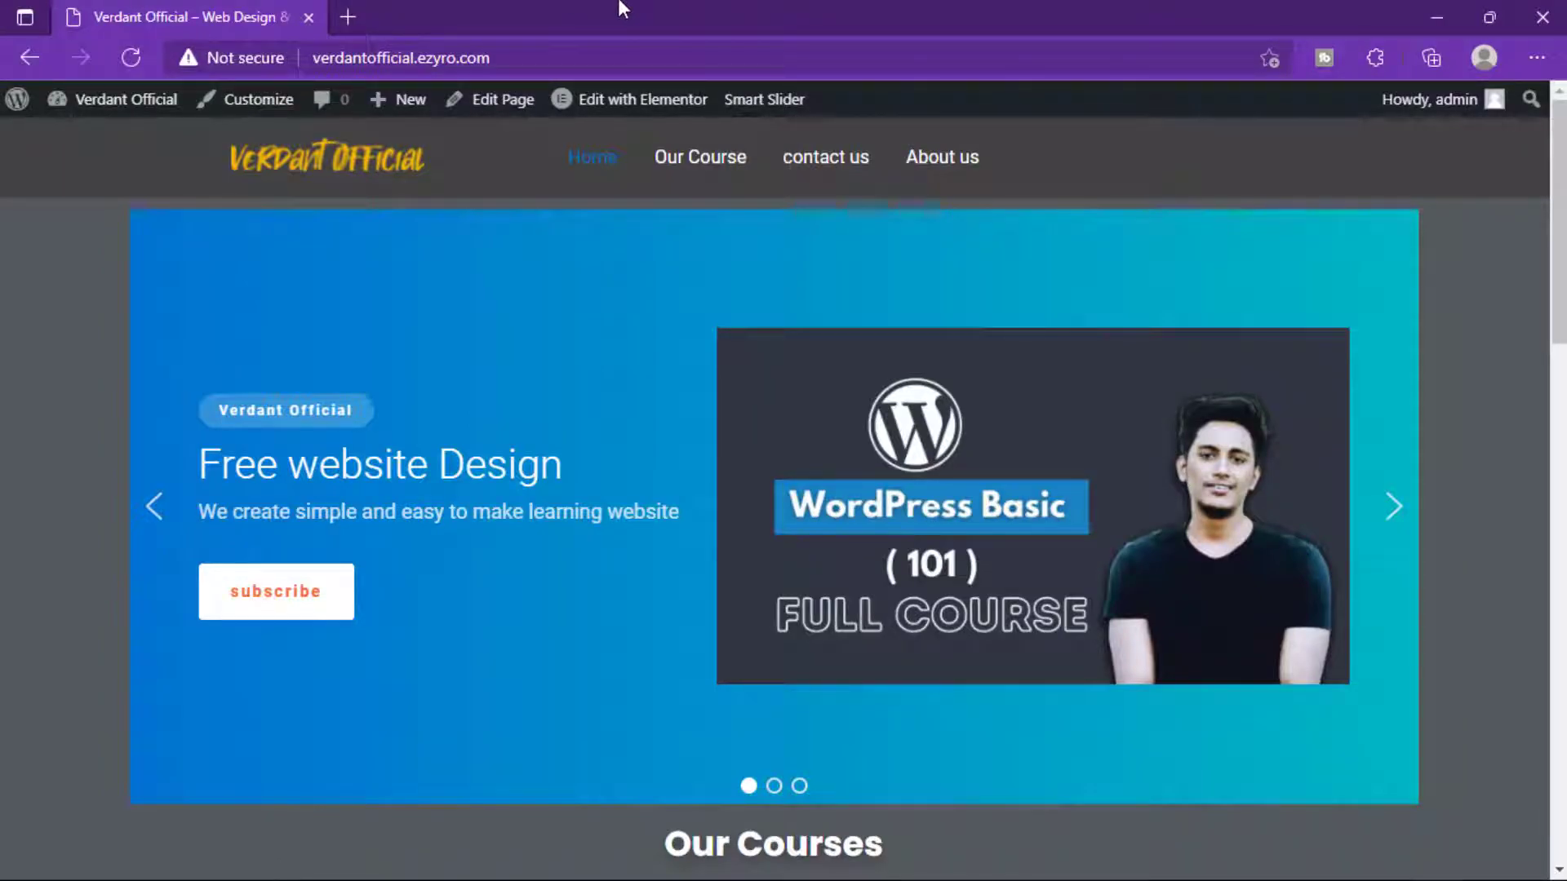
left_click_drag(622, 8, 530, 1)
scroll(373, 441, "down", 3)
scroll(373, 442, "down", 15)
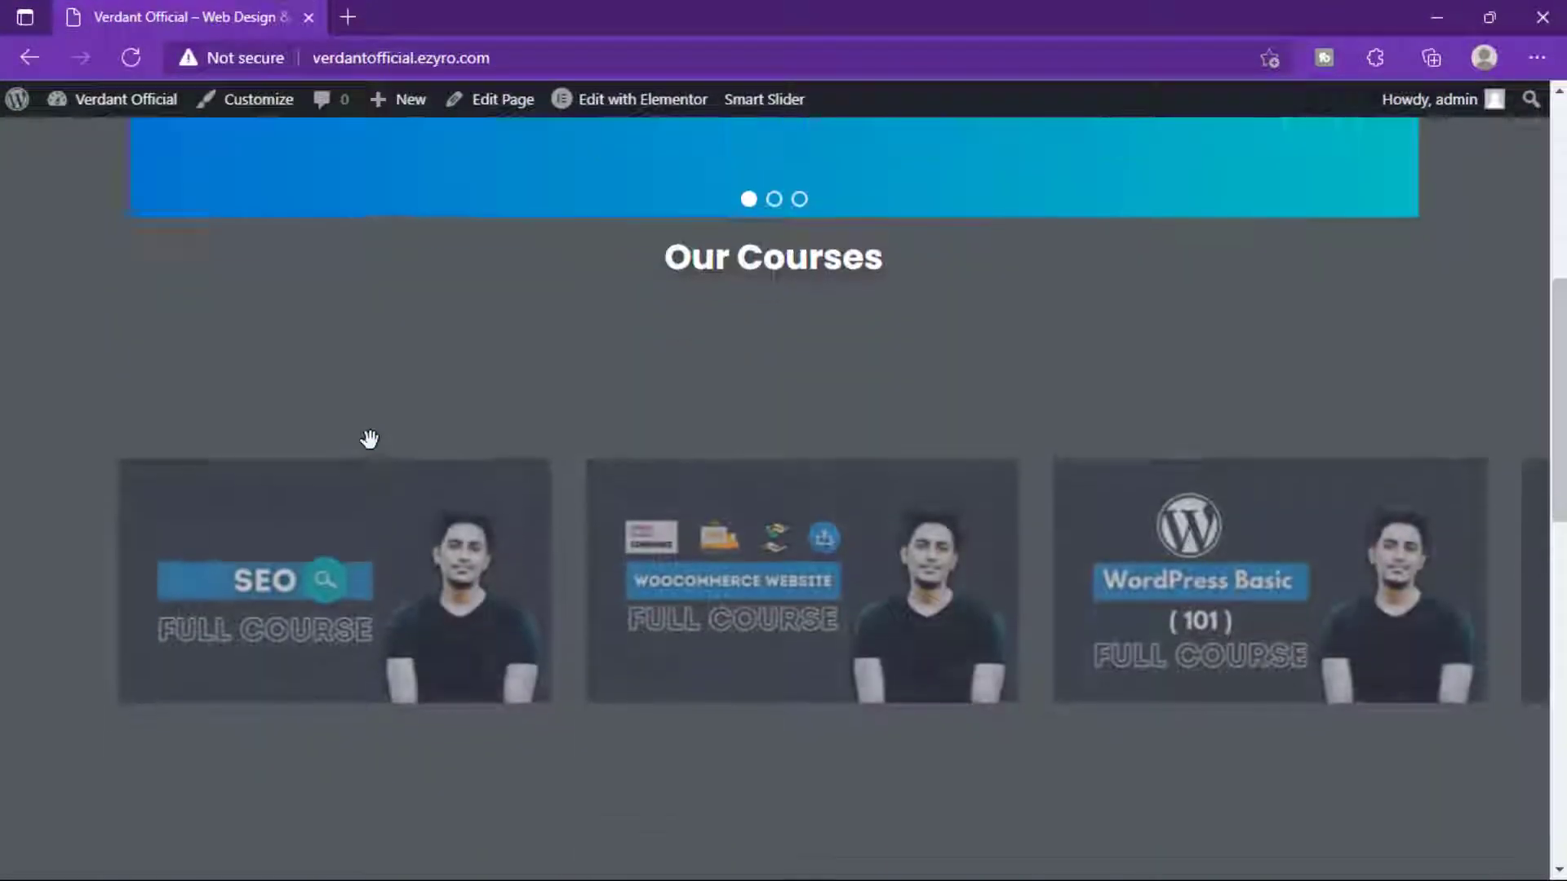
scroll(371, 447, "down", 2)
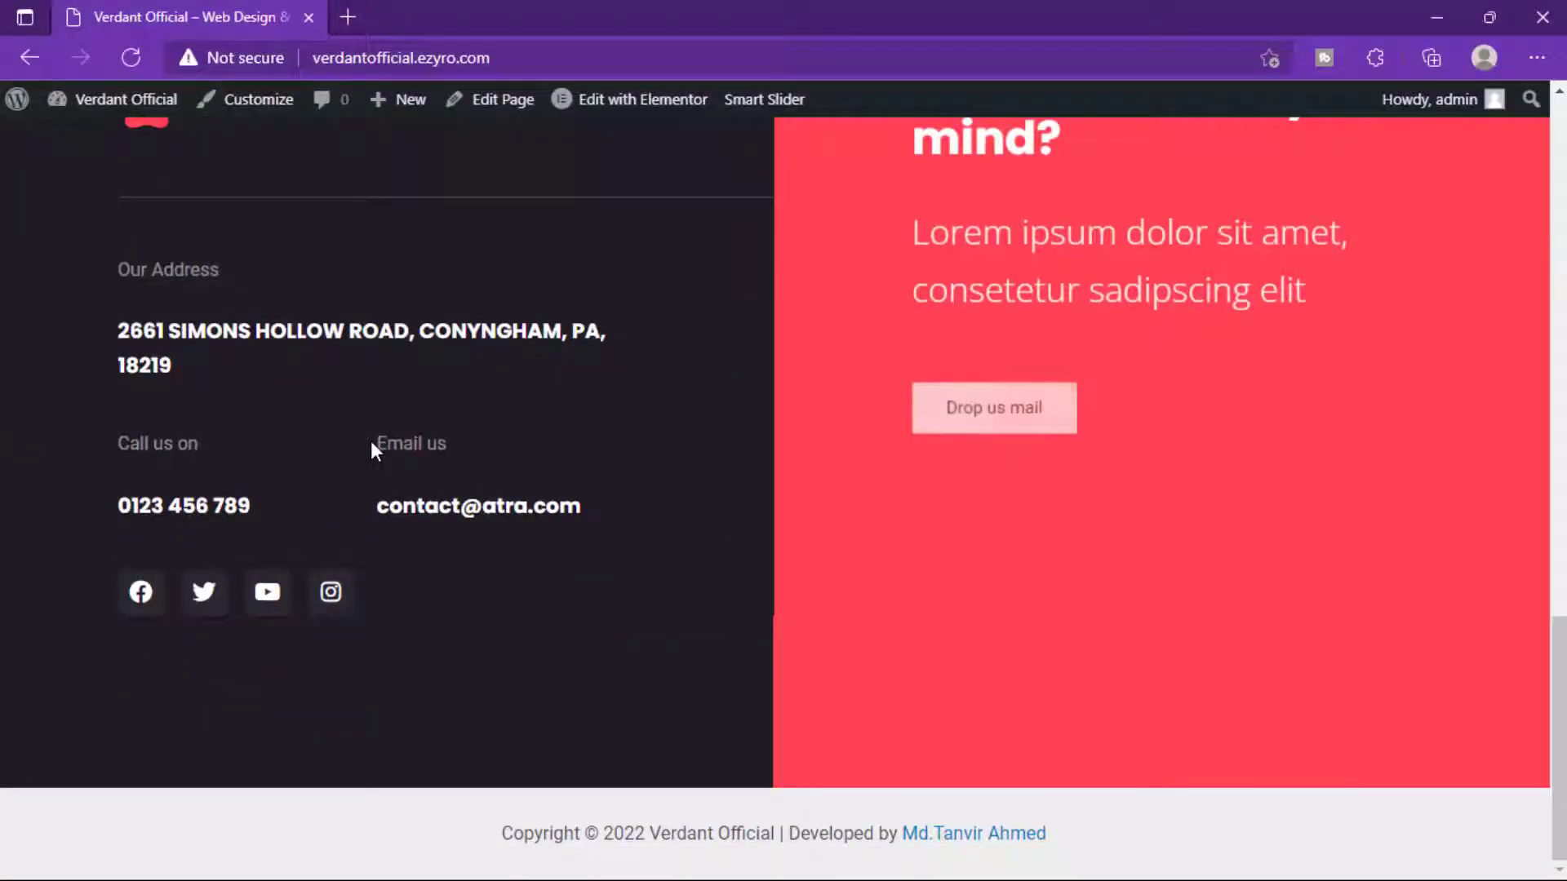
scroll(371, 447, "up", 15)
scroll(370, 442, "up", 3)
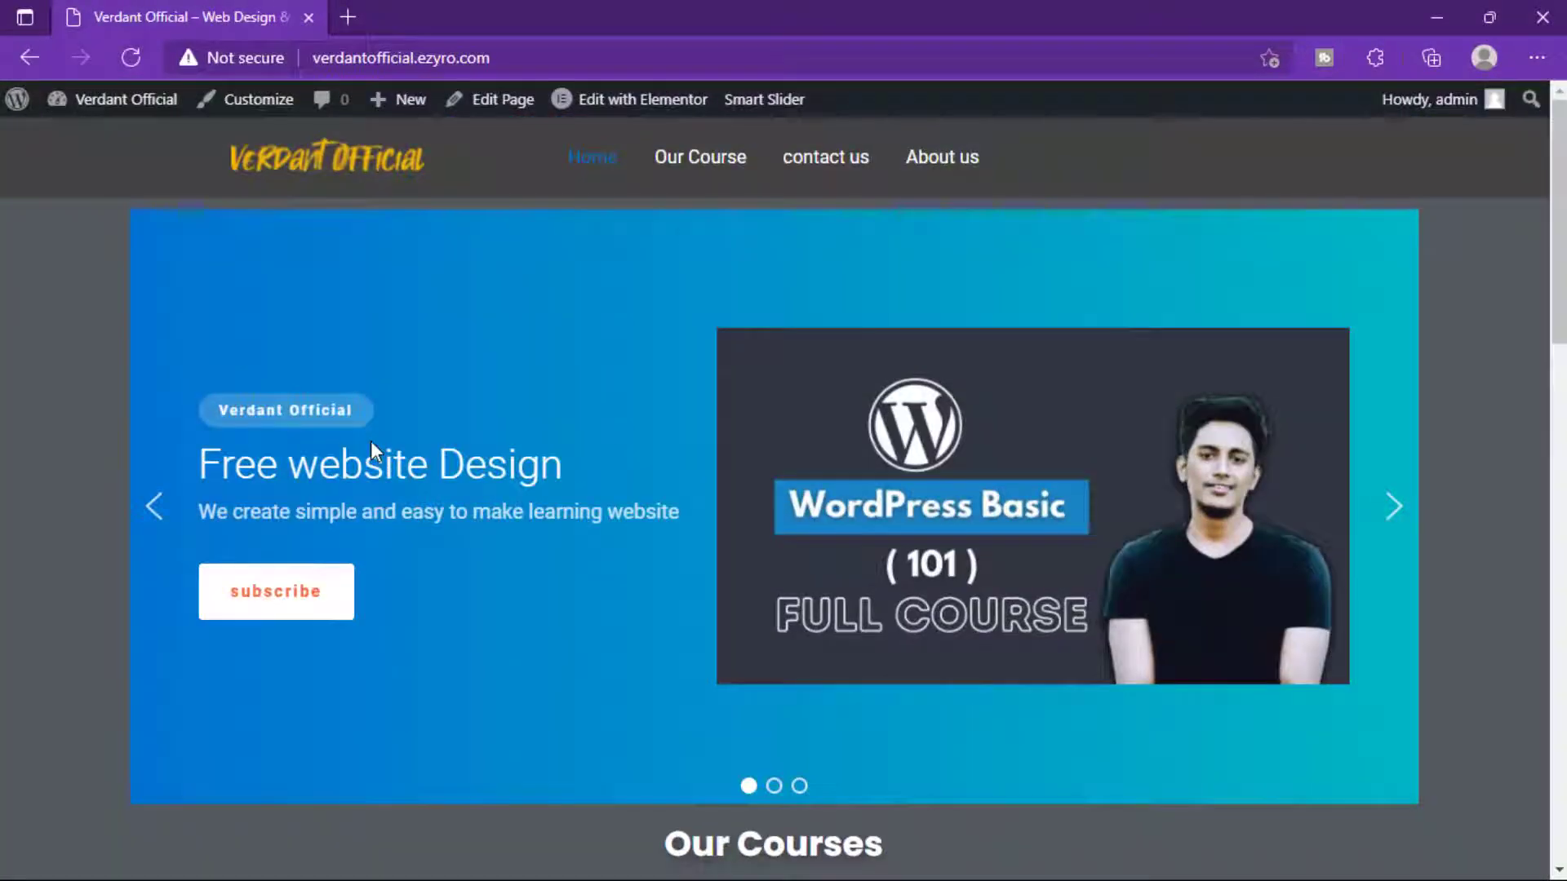
left_click_drag(616, 6, 608, 147)
left_click(362, 65)
Reload the local 127.0.0.1 homepage and scroll to the footer and back to compare.
left_click(367, 64)
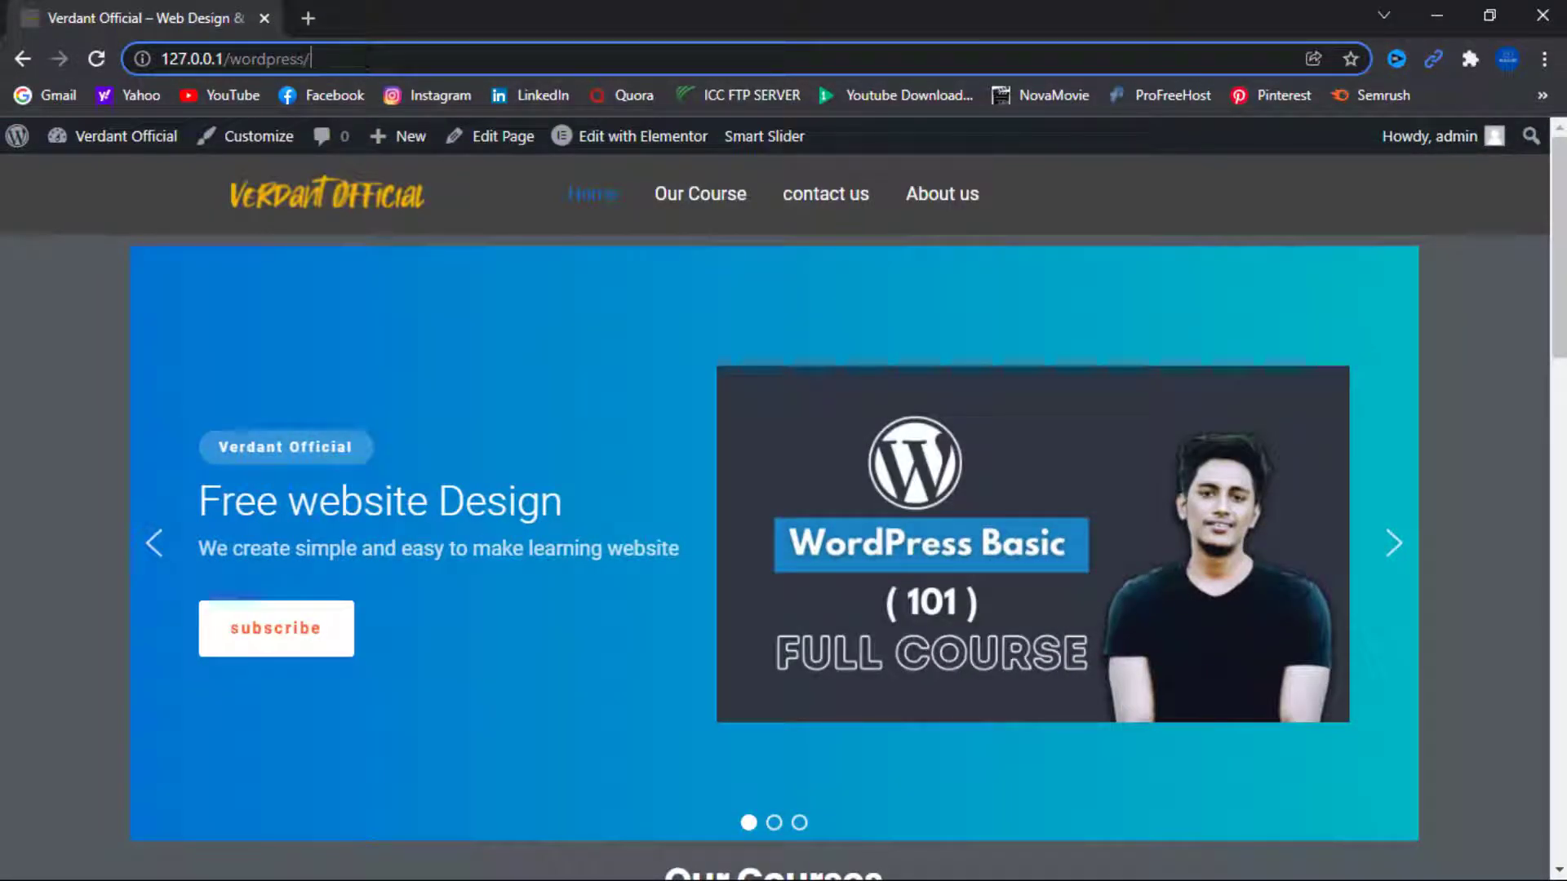
left_click(85, 58)
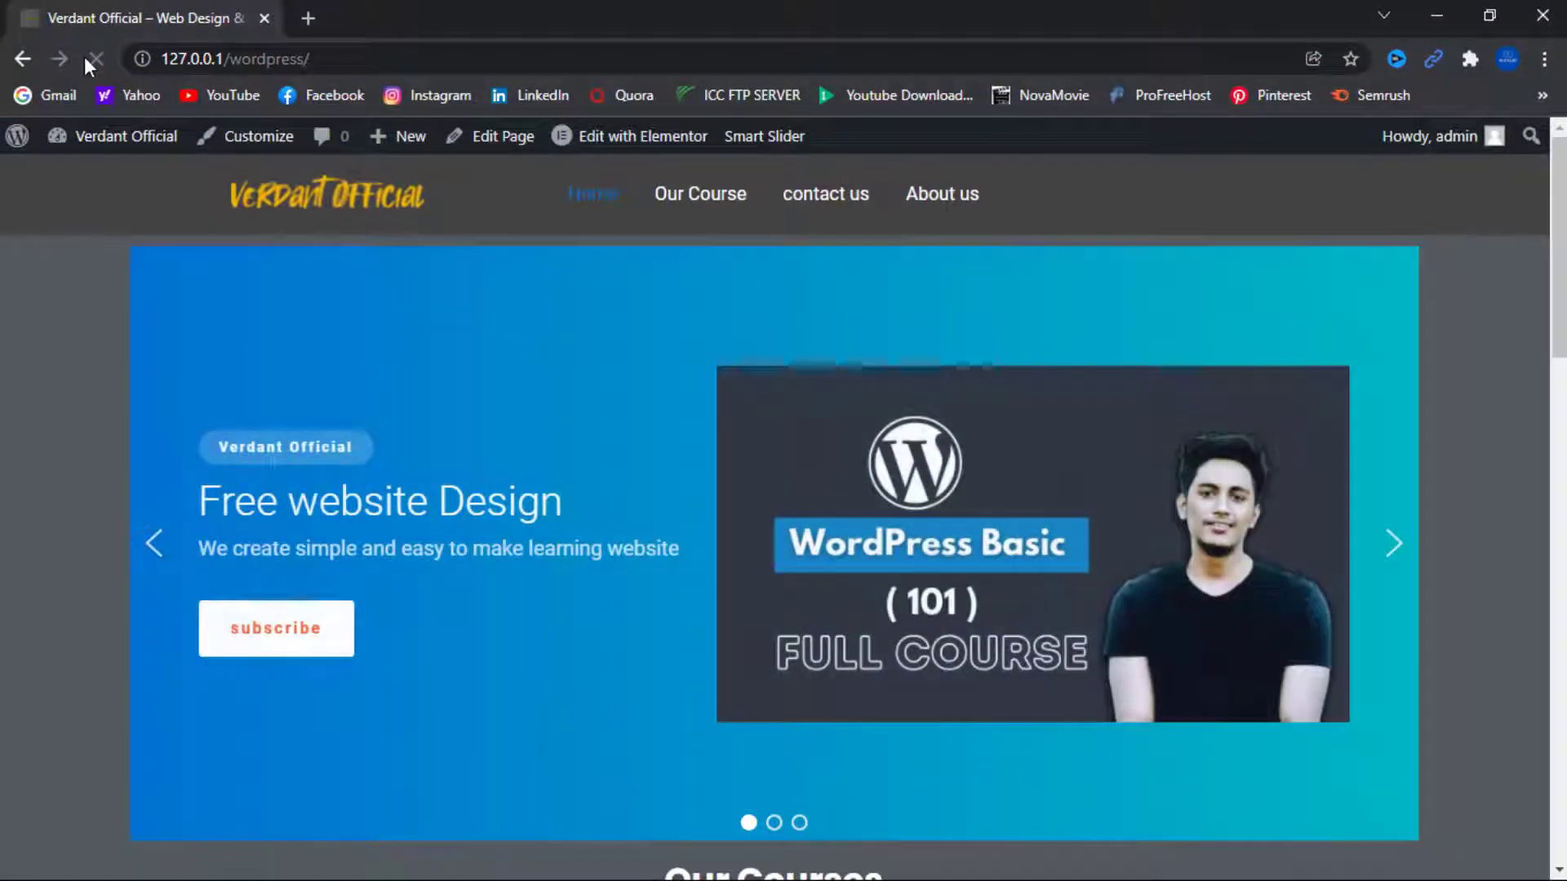
scroll(371, 384, "down", 3)
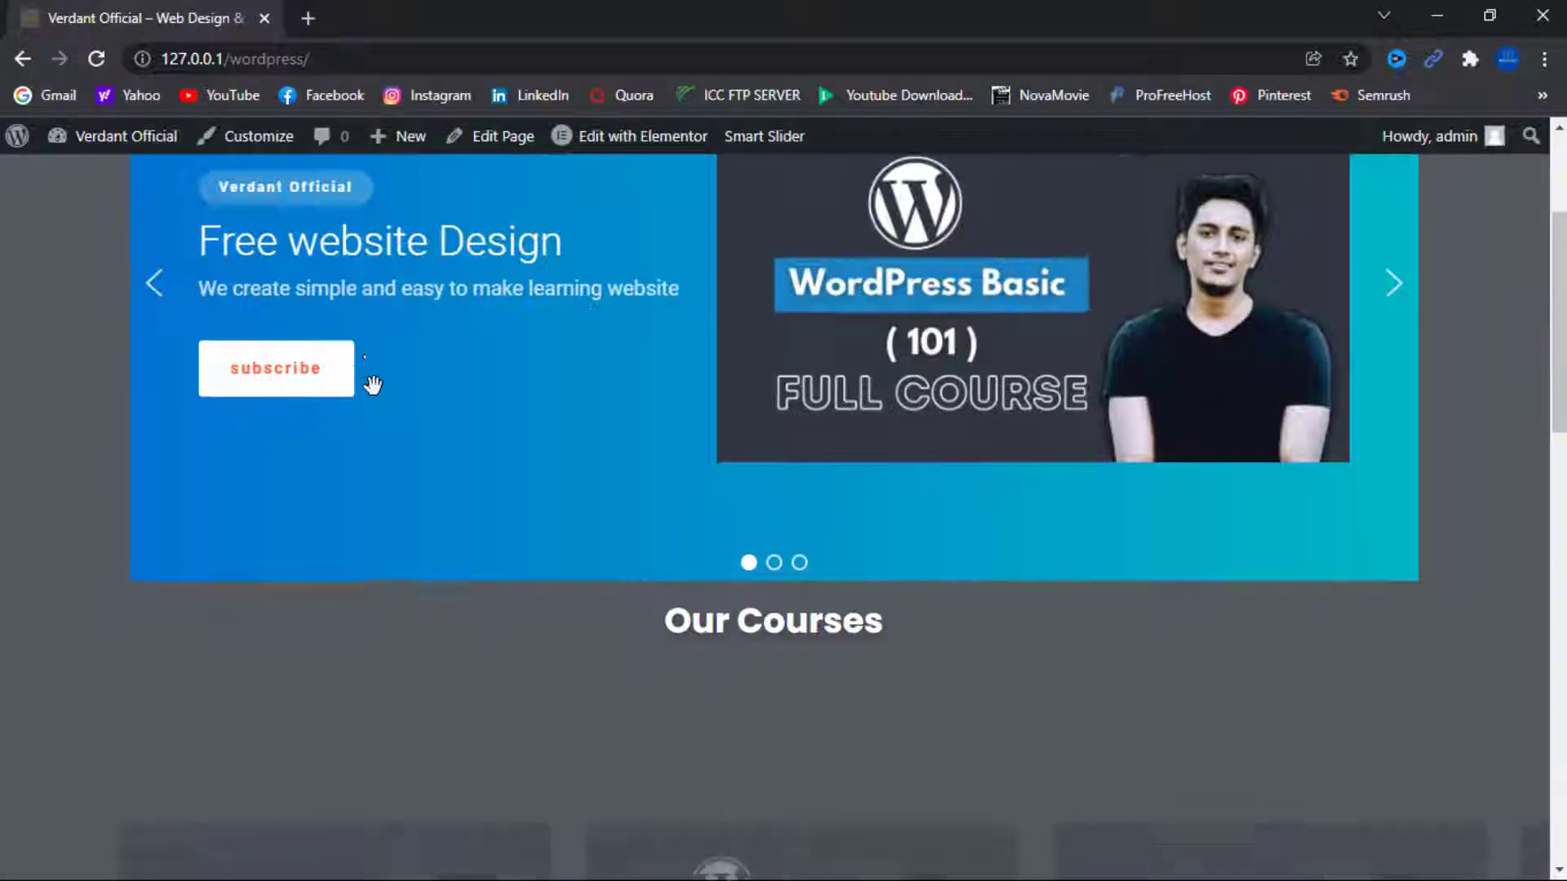
scroll(372, 384, "down", 15)
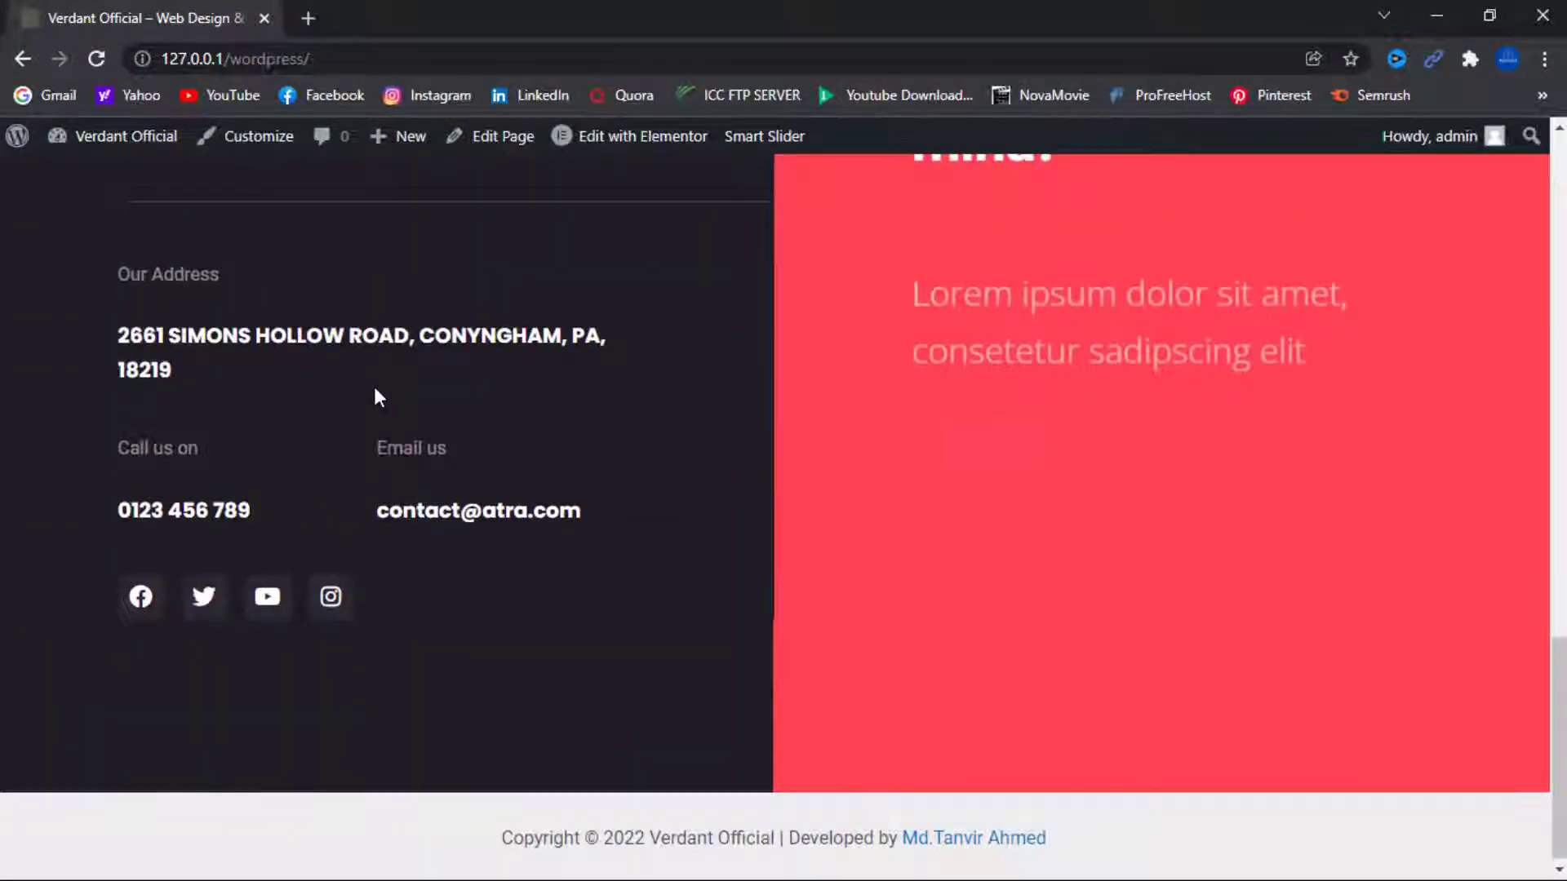
scroll(375, 391, "up", 10)
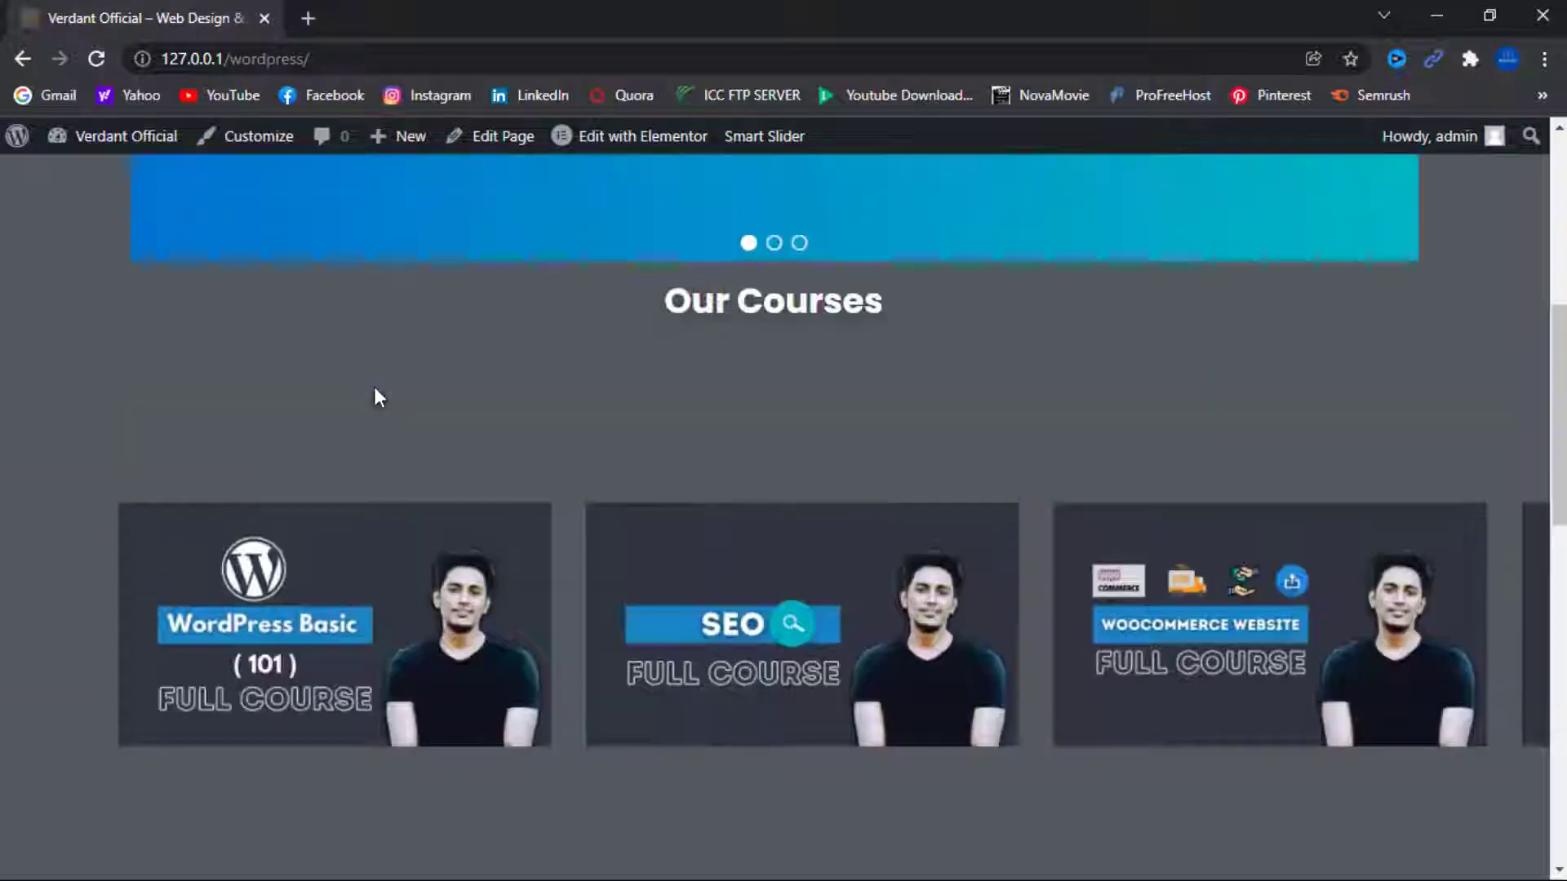
scroll(375, 388, "up", 7)
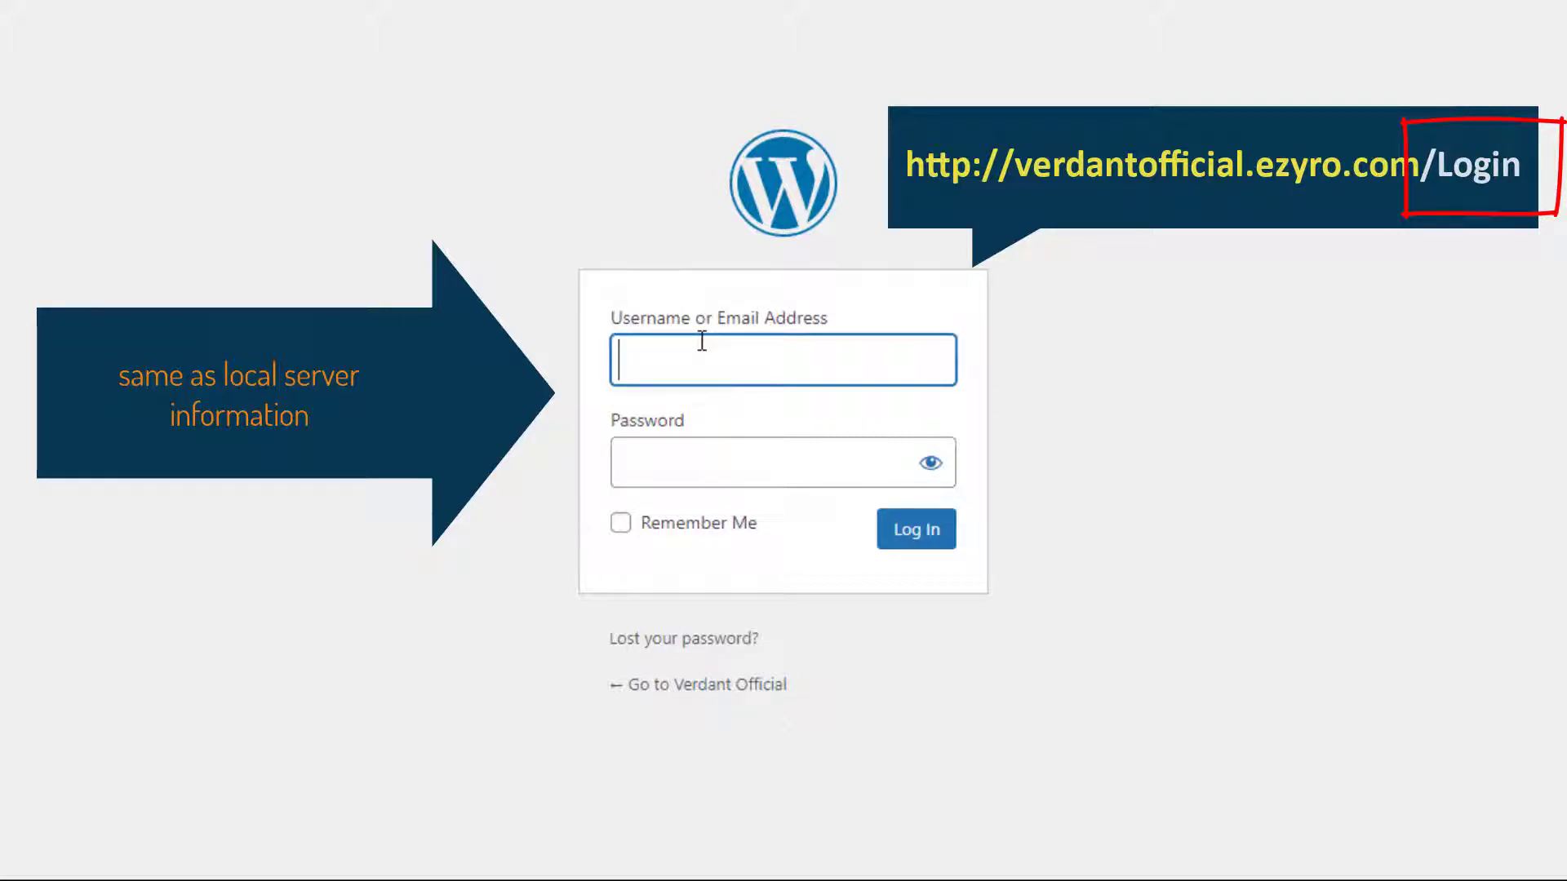
Log in to the live site's admin with the local site's username and password.
type("admin")
left_click(722, 467)
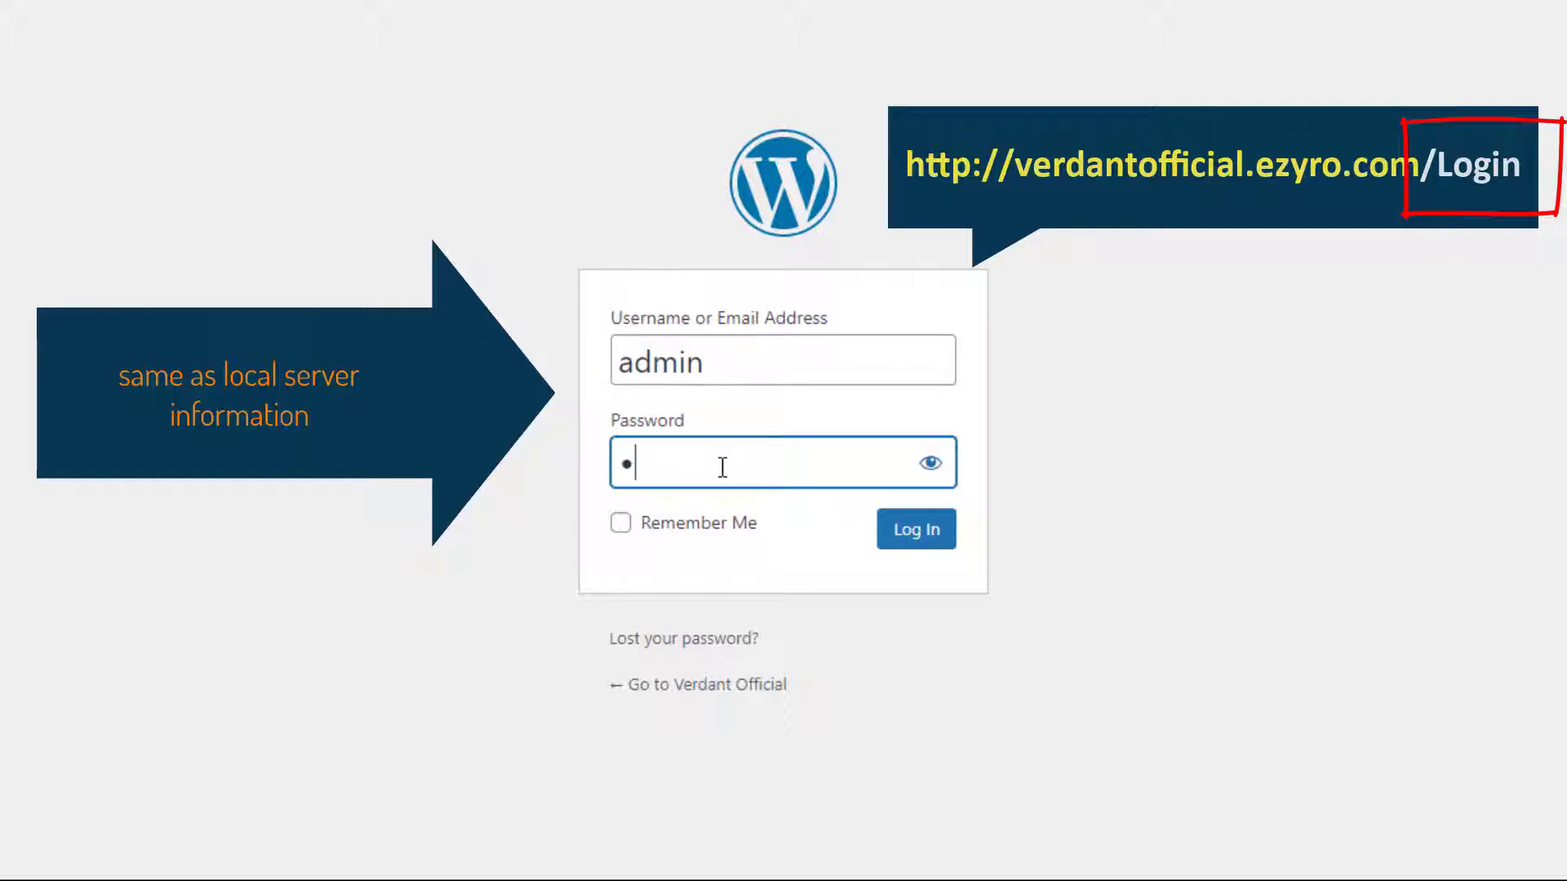
type("••••••")
key("Return")
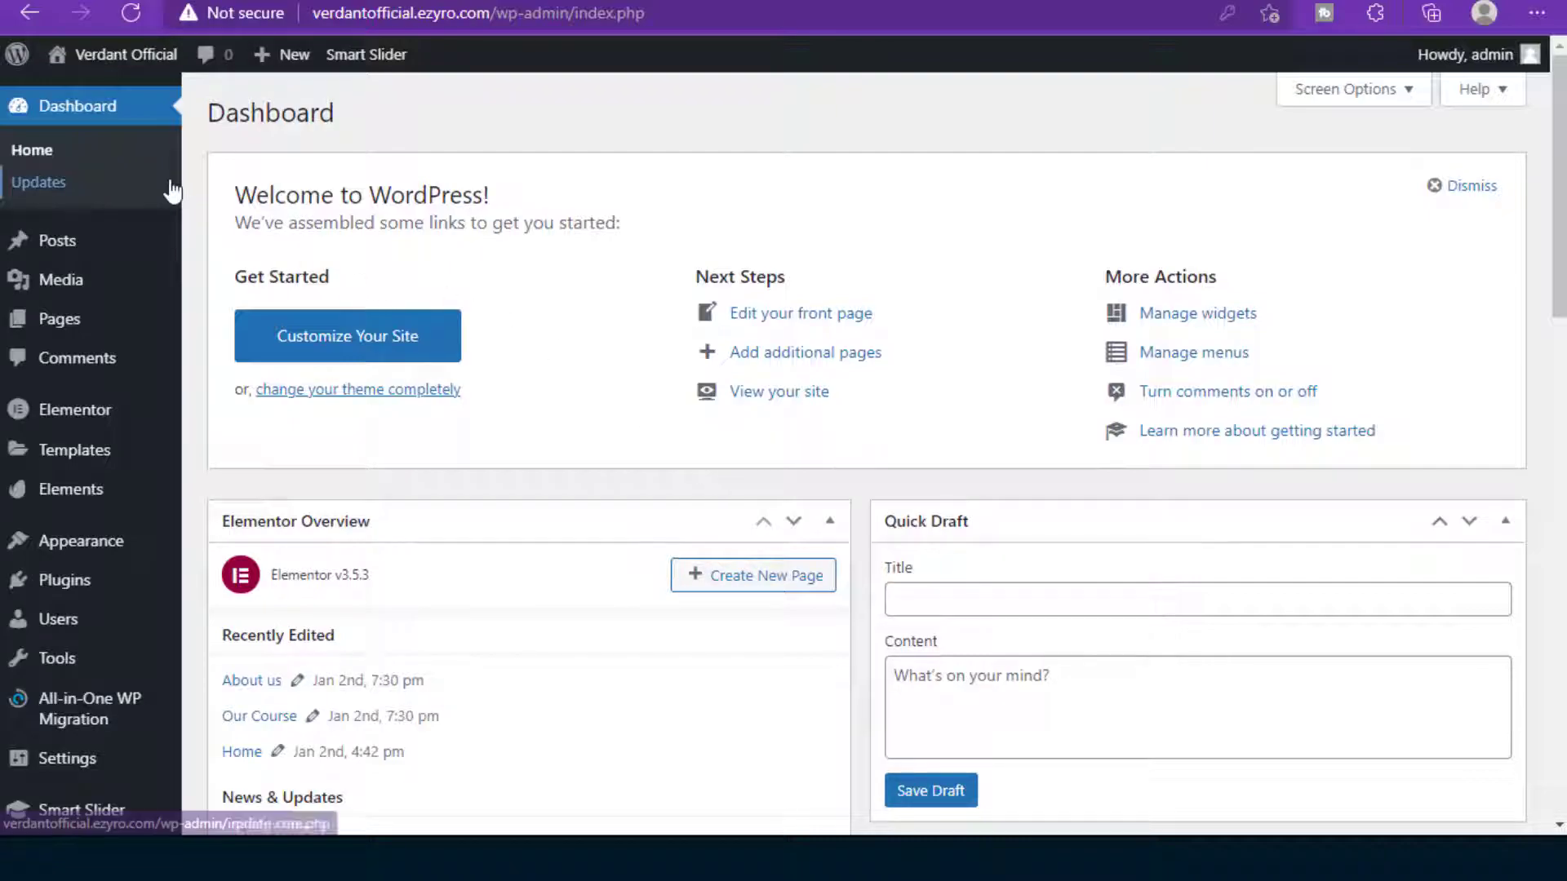
Open the live ezyro.com front page from the Visit Site link's options.
mouse_move(129, 54)
right_click(127, 81)
key("Escape")
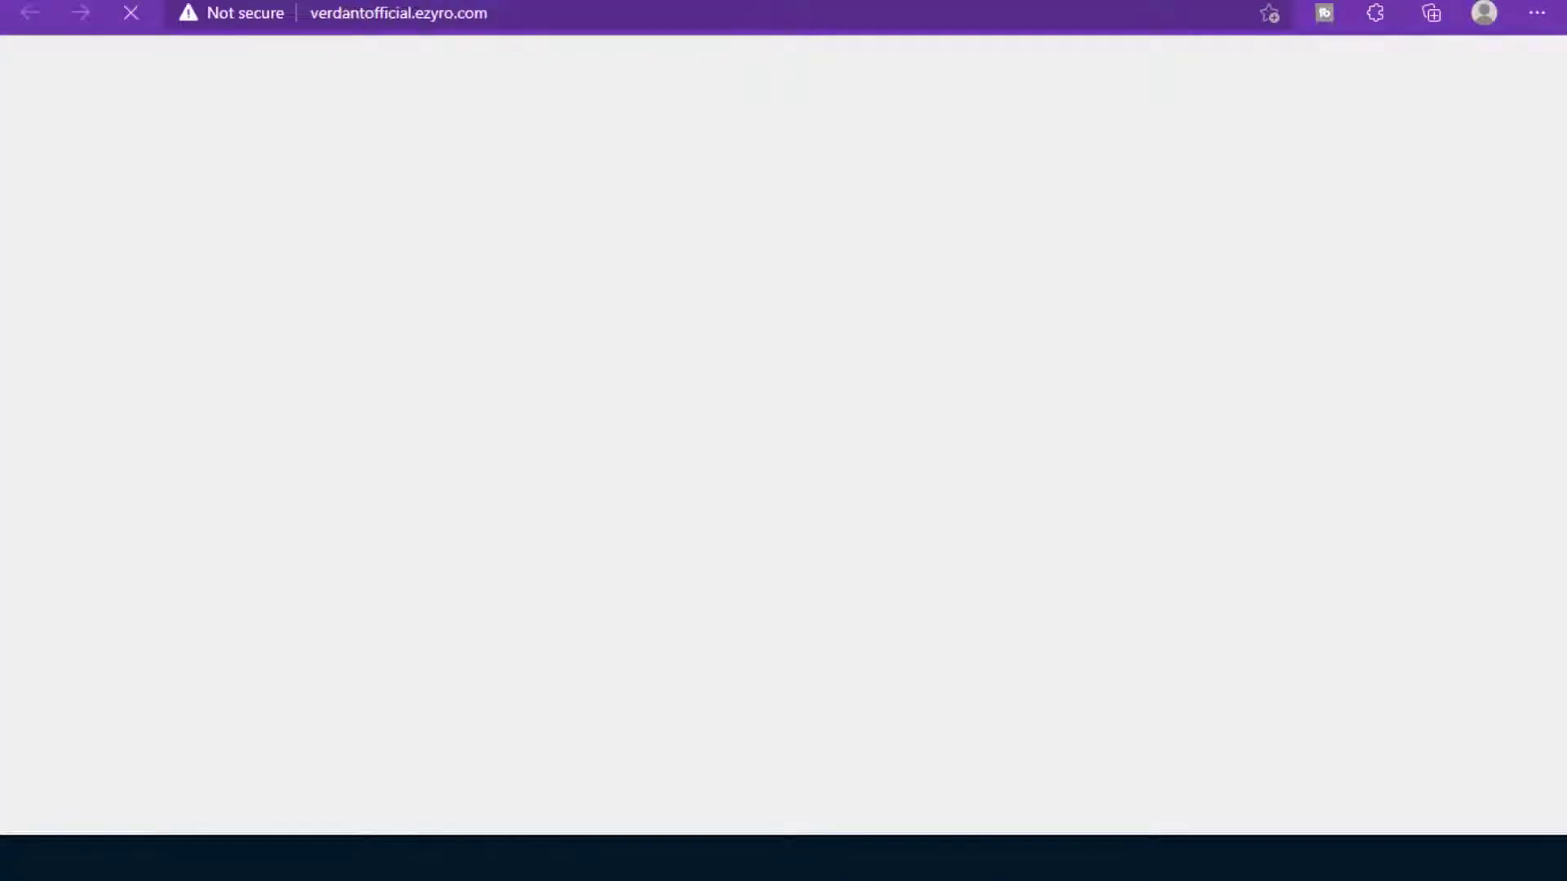